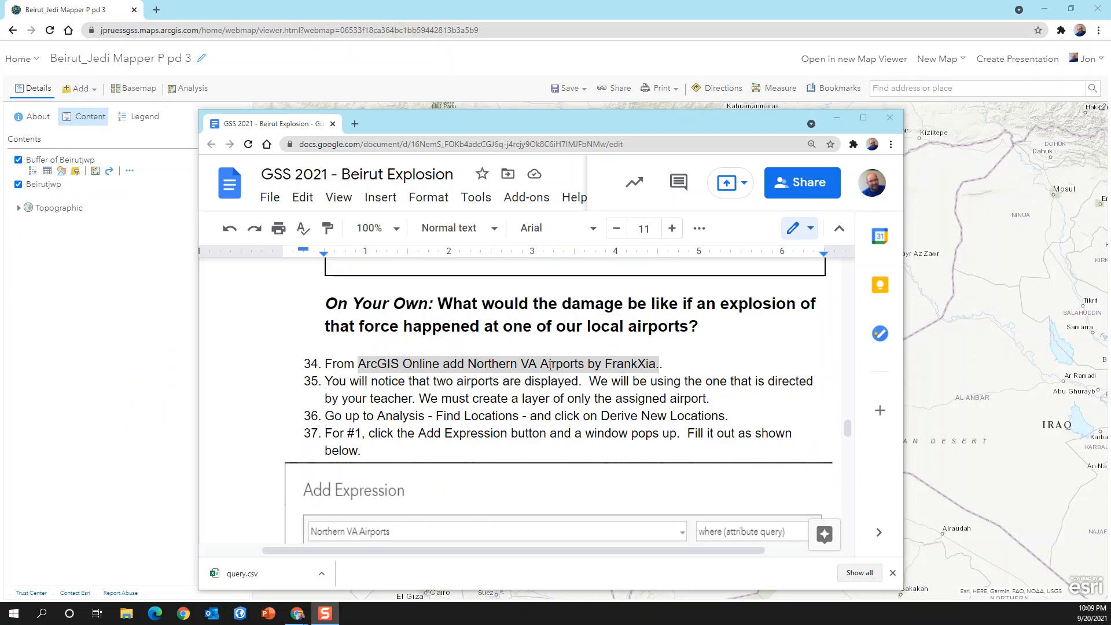
Add the Dulles_International_Airport feature layer from ArcGIS Online to the map and show the area around the airport.
scroll(548, 370, down, 3)
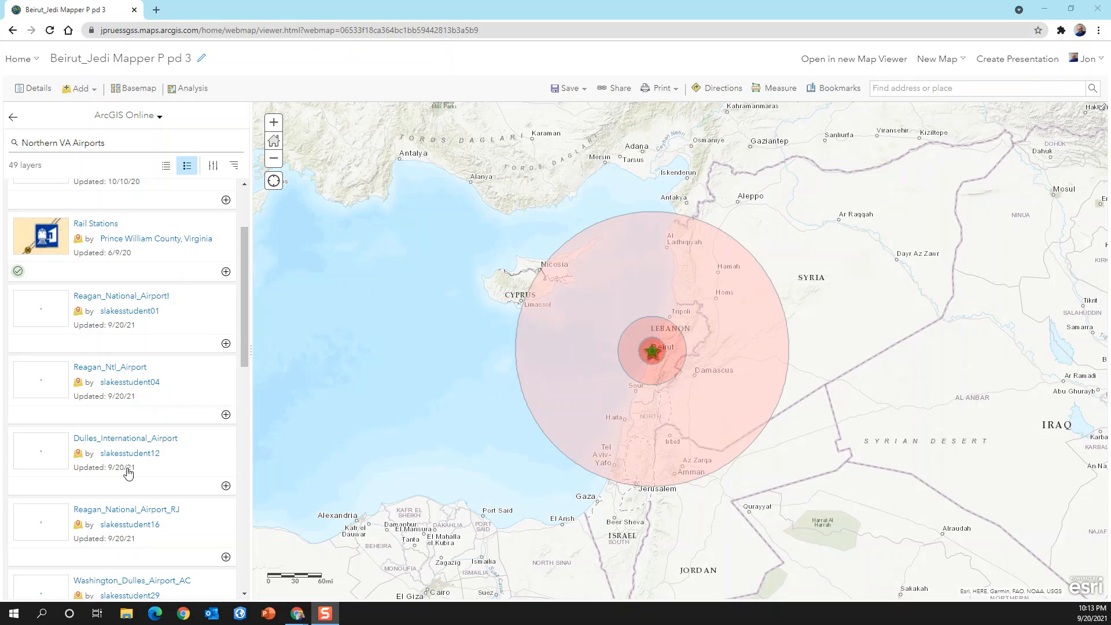
click(122, 442)
click(374, 585)
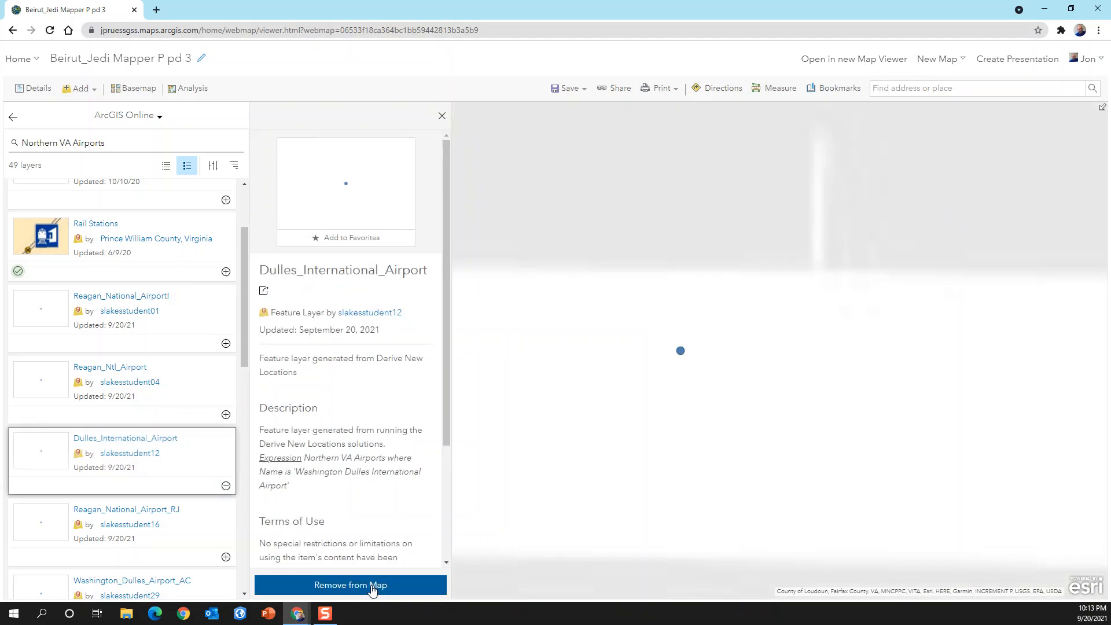
click(442, 119)
scroll(741, 373, down, 4)
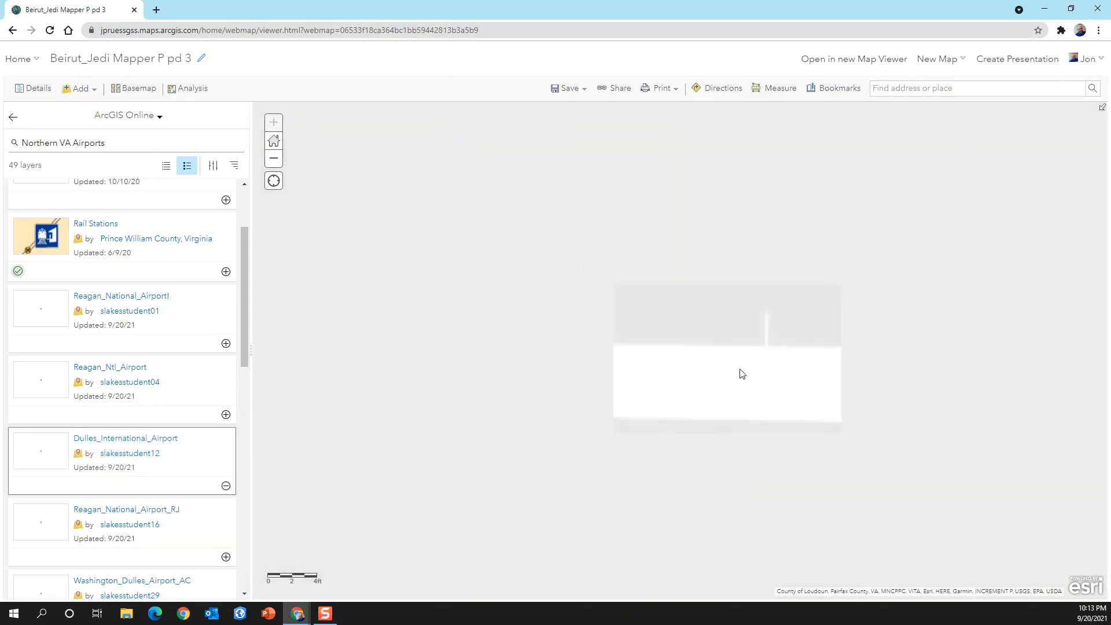
scroll(749, 374, down, 2)
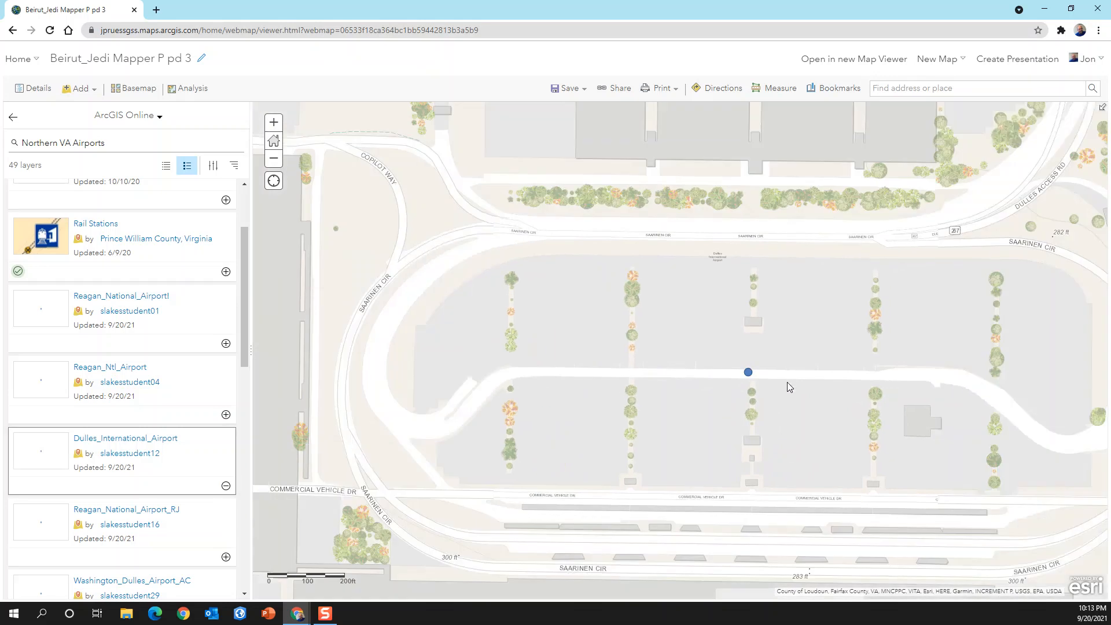
scroll(787, 382, down, 4)
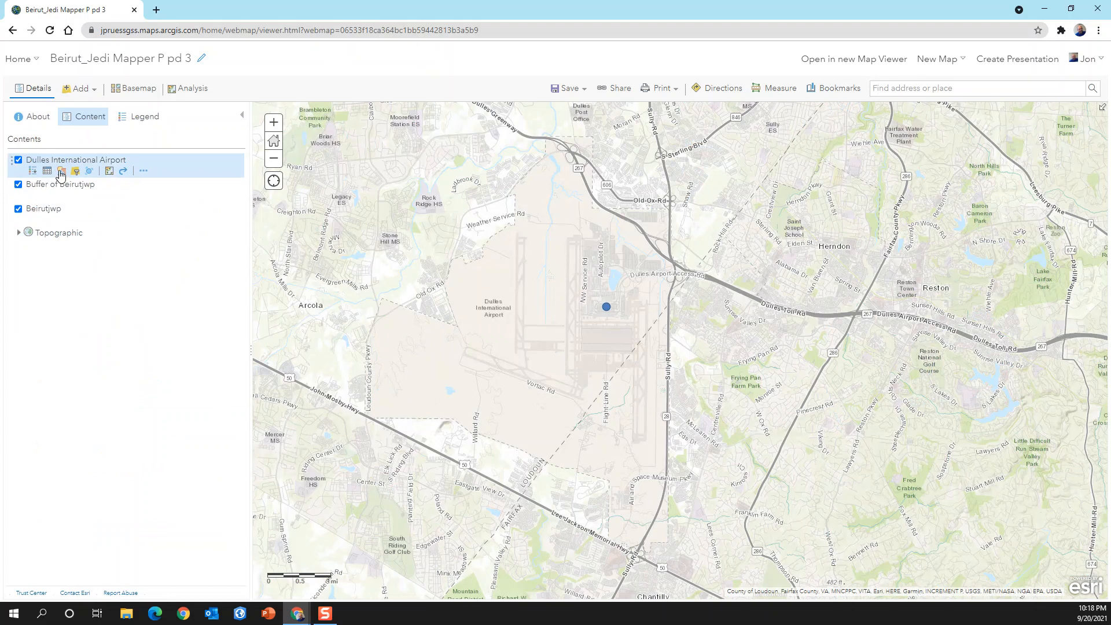
Change the Dulles International Airport layer's location symbol to an airplane from the Transportation category.
click(61, 171)
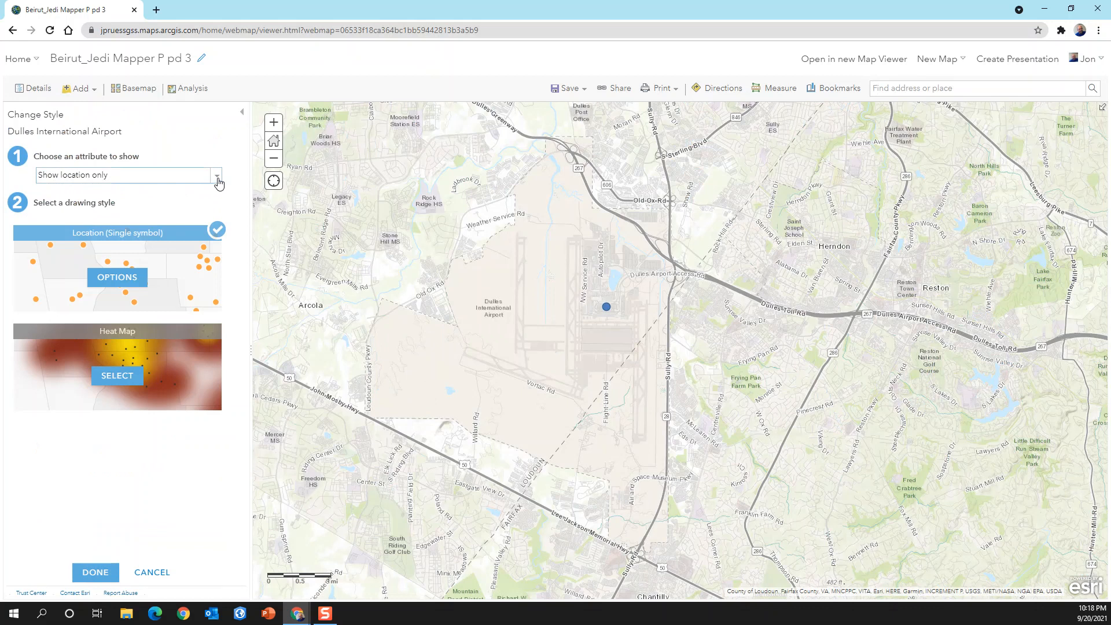
click(121, 279)
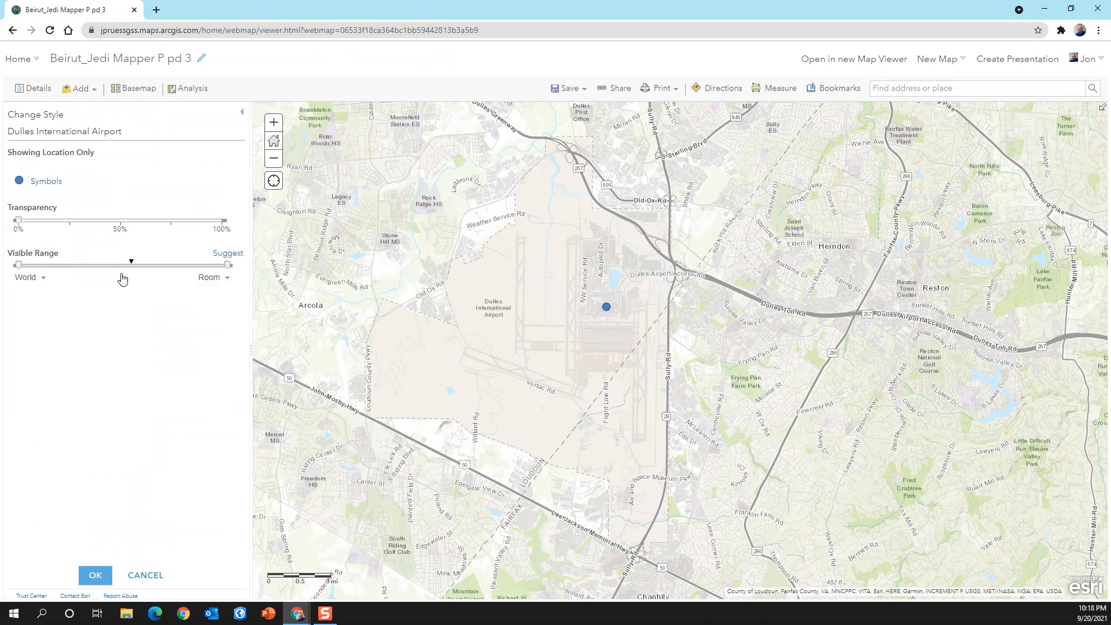
click(40, 185)
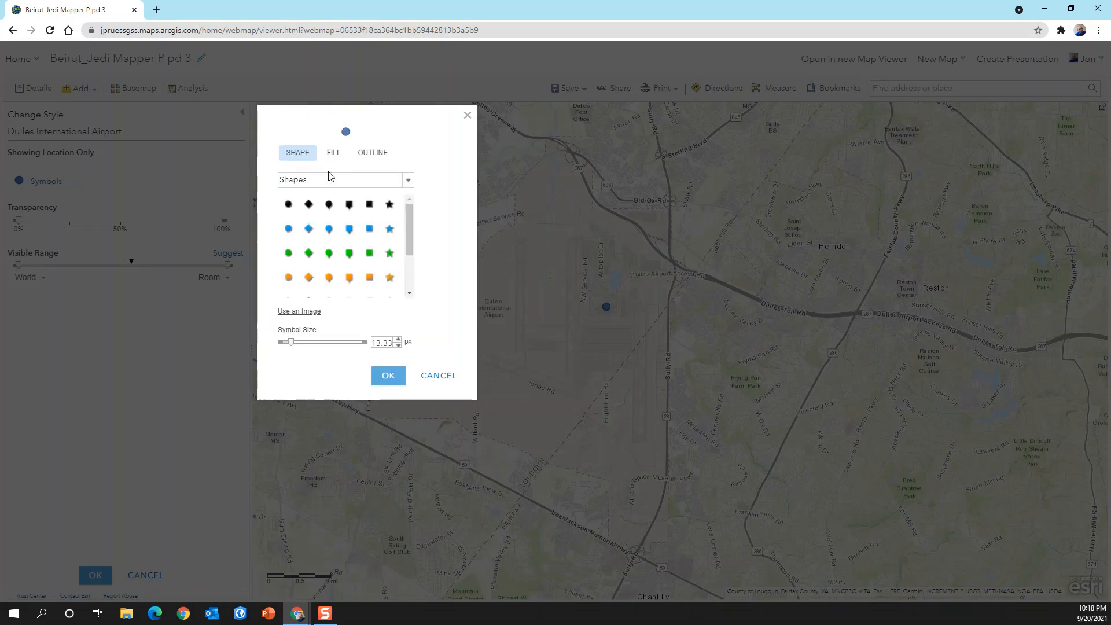
click(387, 185)
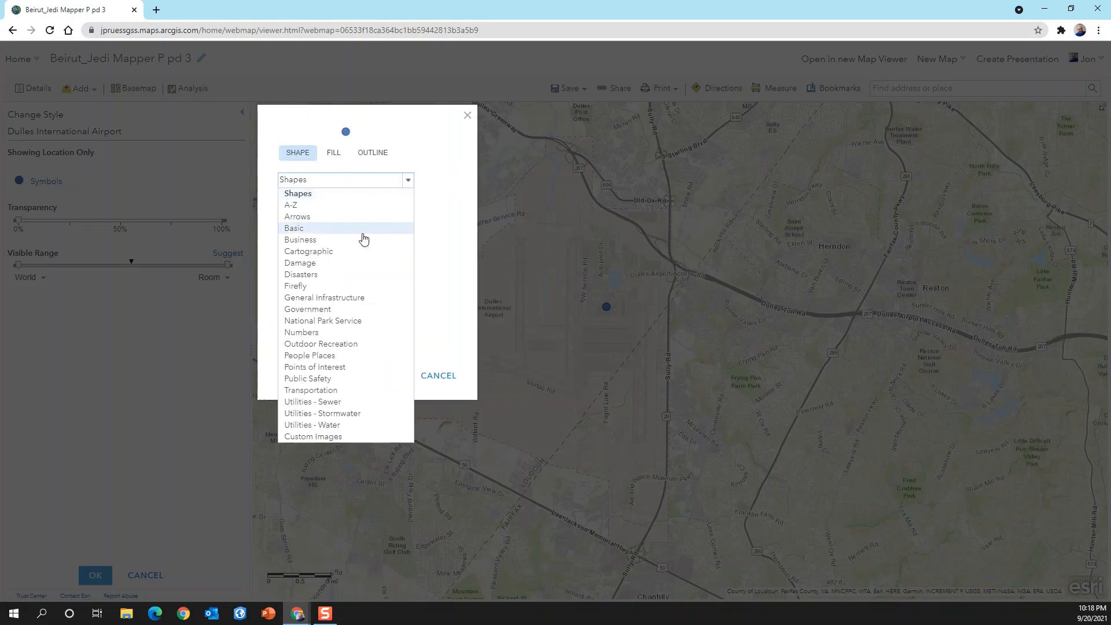
click(337, 391)
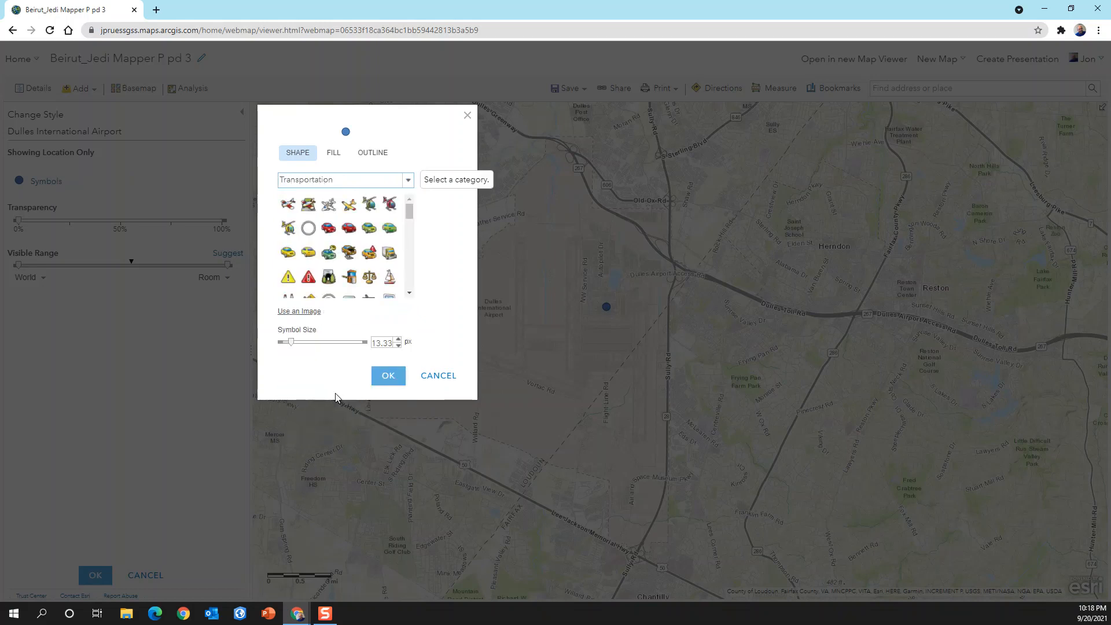
click(388, 375)
click(325, 613)
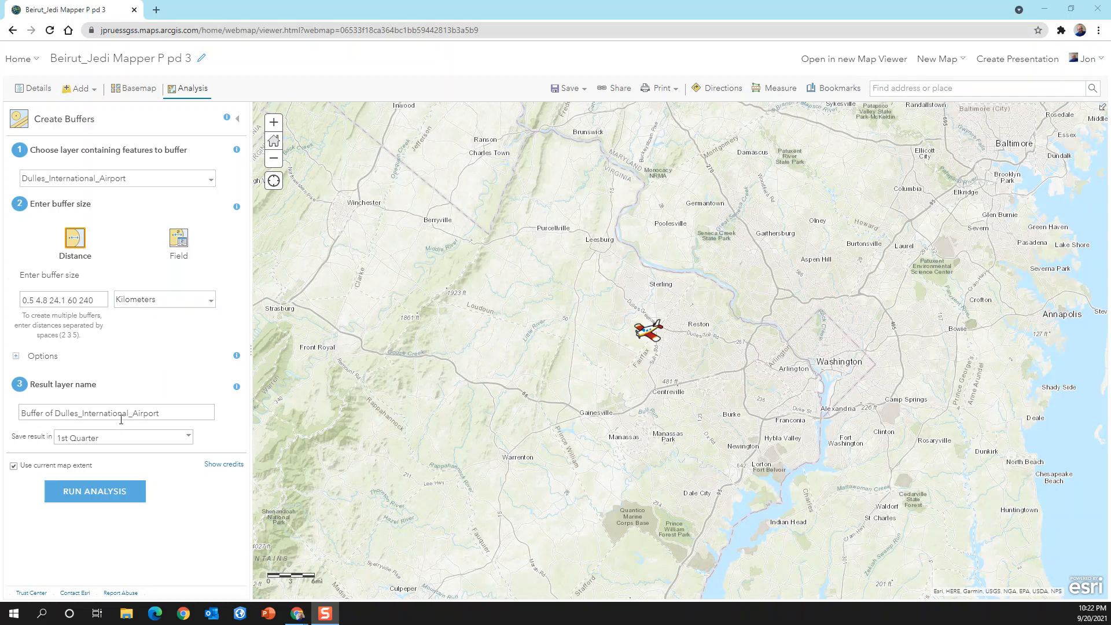
Name the buffer result layer "Buffer Dulles_jwp" and run the buffer analysis.
click(182, 412)
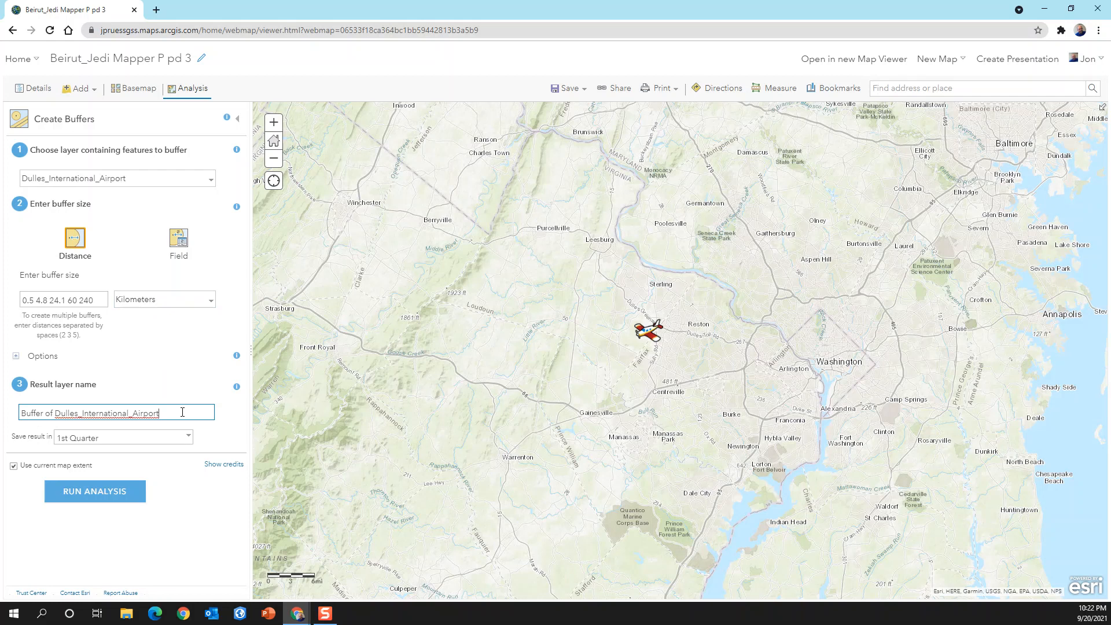
key(BackSpace)
key(BackSpace)
key(BackSpace)
key(BackSpace)
key(BackSpace)
key(BackSpace)
key(BackSpace)
key(BackSpace)
key(BackSpace)
key(BackSpace)
key(BackSpace)
key(BackSpace)
key(BackSpace)
key(BackSpace)
key(BackSpace)
key(BackSpace)
key(BackSpace)
key(BackSpace)
key(BackSpace)
key(BackSpace)
key(BackSpace)
key(BackSpace)
key(BackSpace)
key(BackSpace)
key(BackSpace)
key(BackSpace)
key(BackSpace)
key(BackSpace)
key(BackSpace)
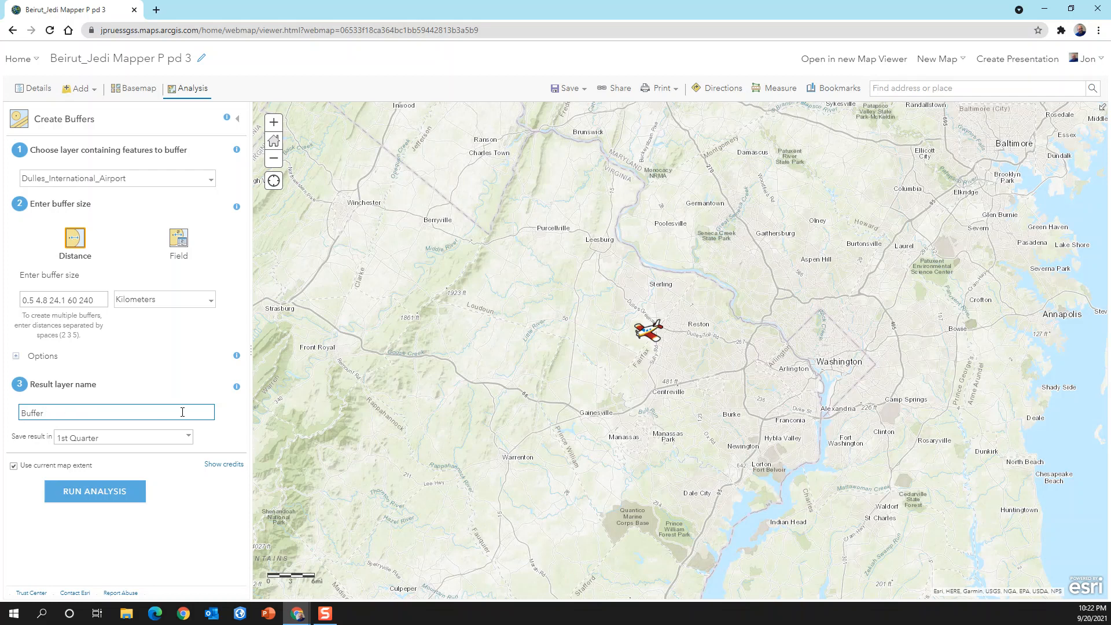
text(Dulle)
text(s_jwp)
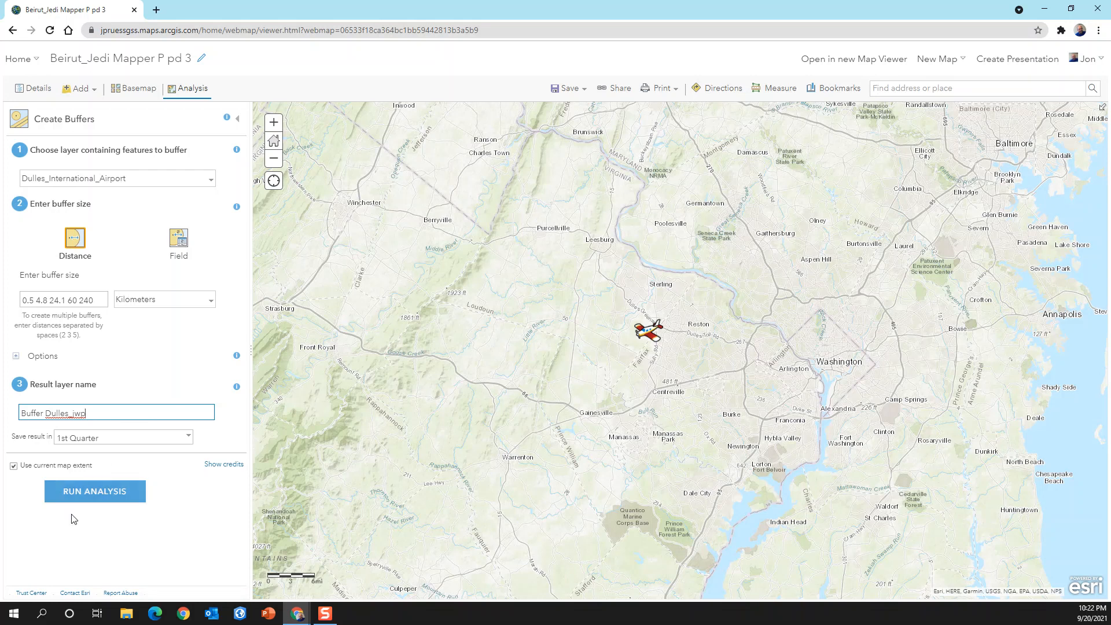
click(110, 501)
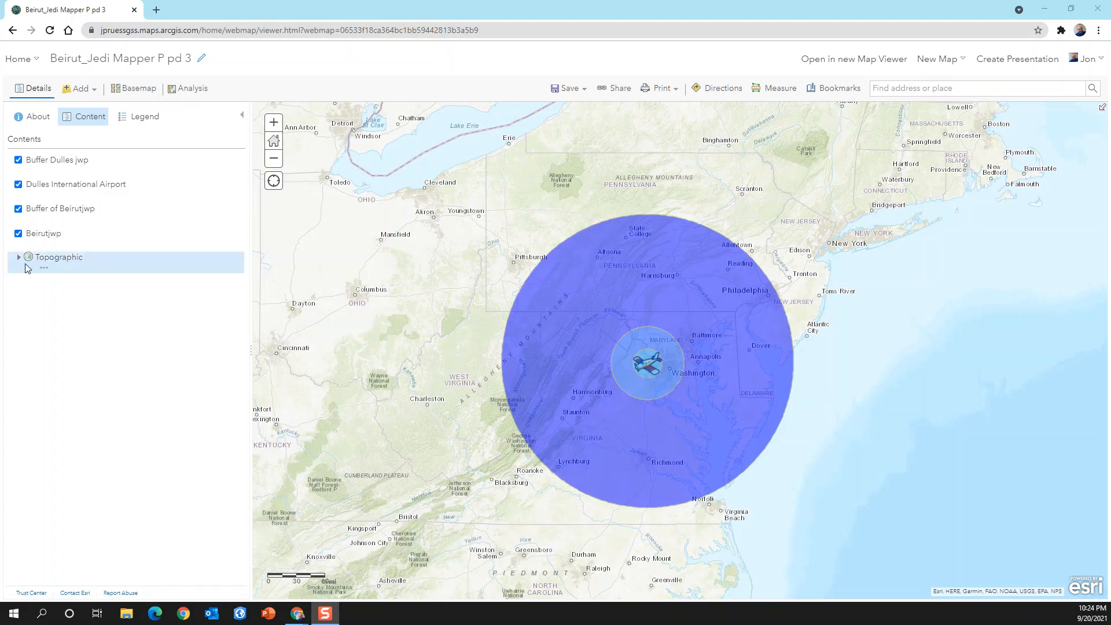
Move the Dulles International Airport layer to the top of the layer order.
drag(13, 234, 44, 162)
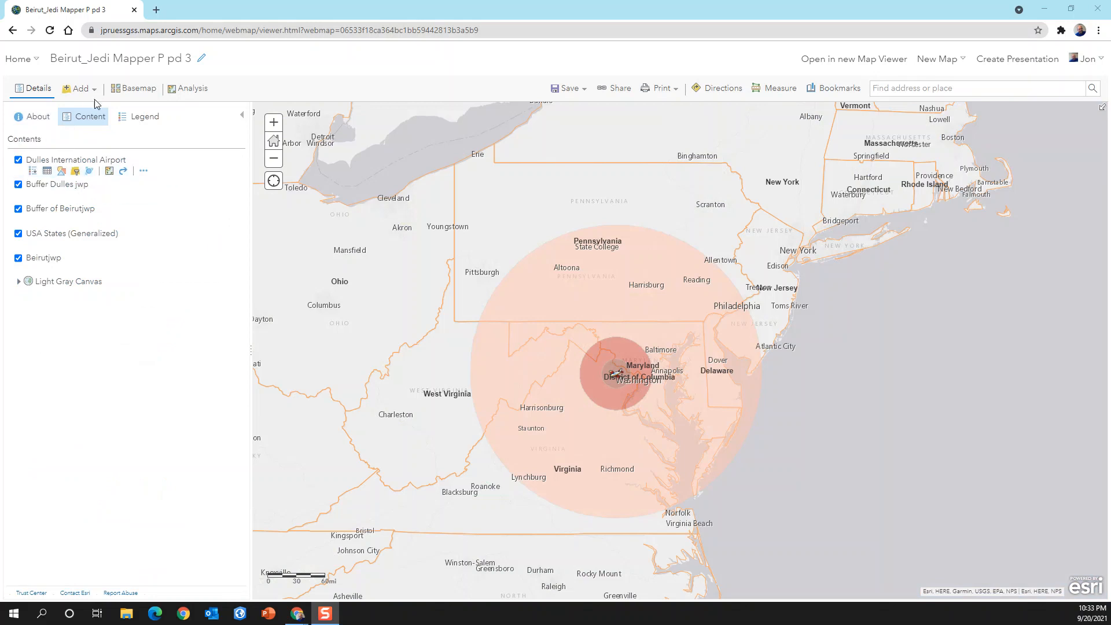
Search ArcGIS Online for DC_MD_VA_Blockpop and add the layer with that exact name to the map.
click(95, 91)
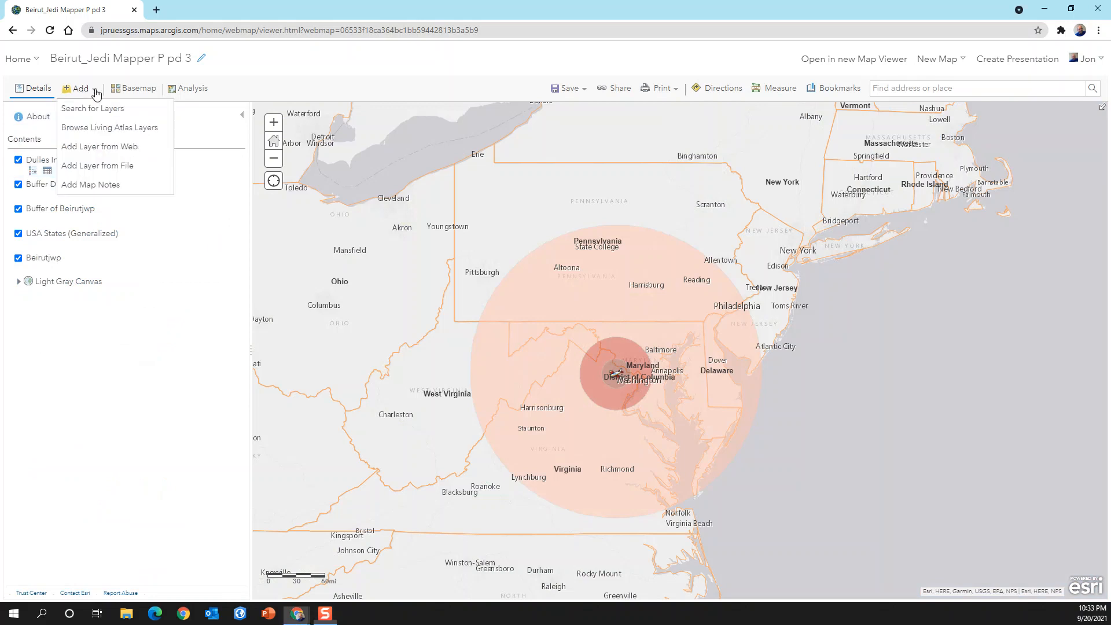
click(97, 110)
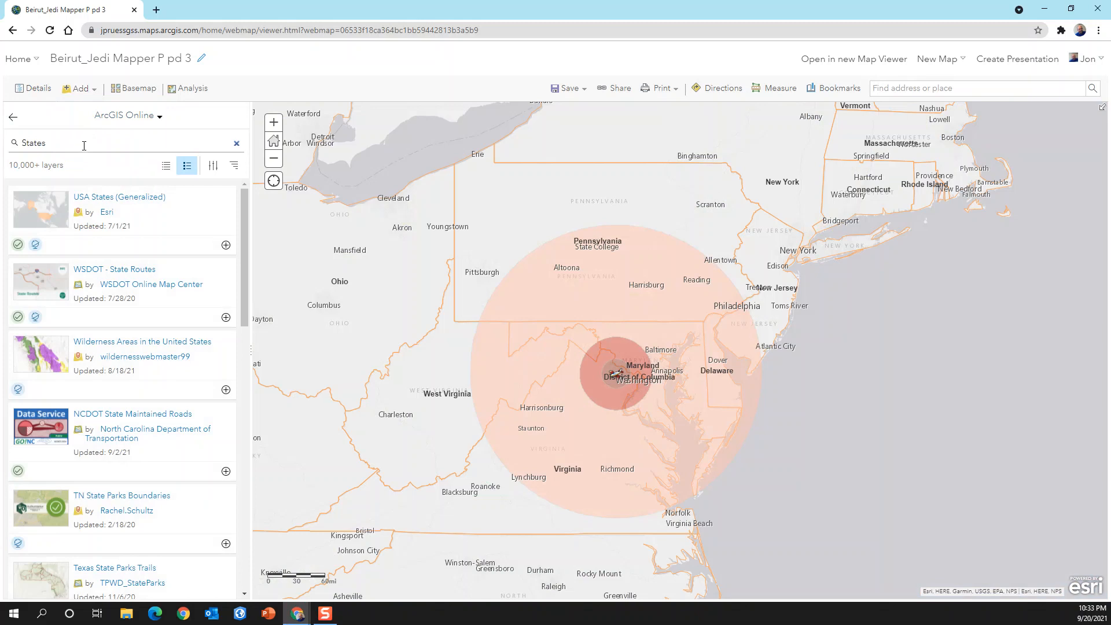
click(236, 143)
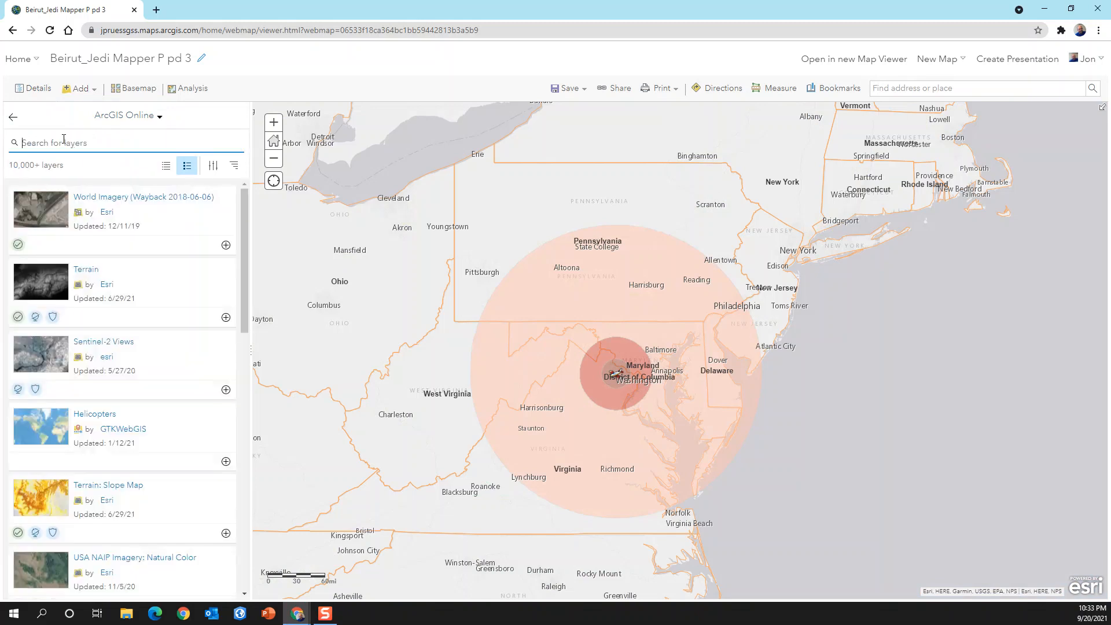
text(DC)
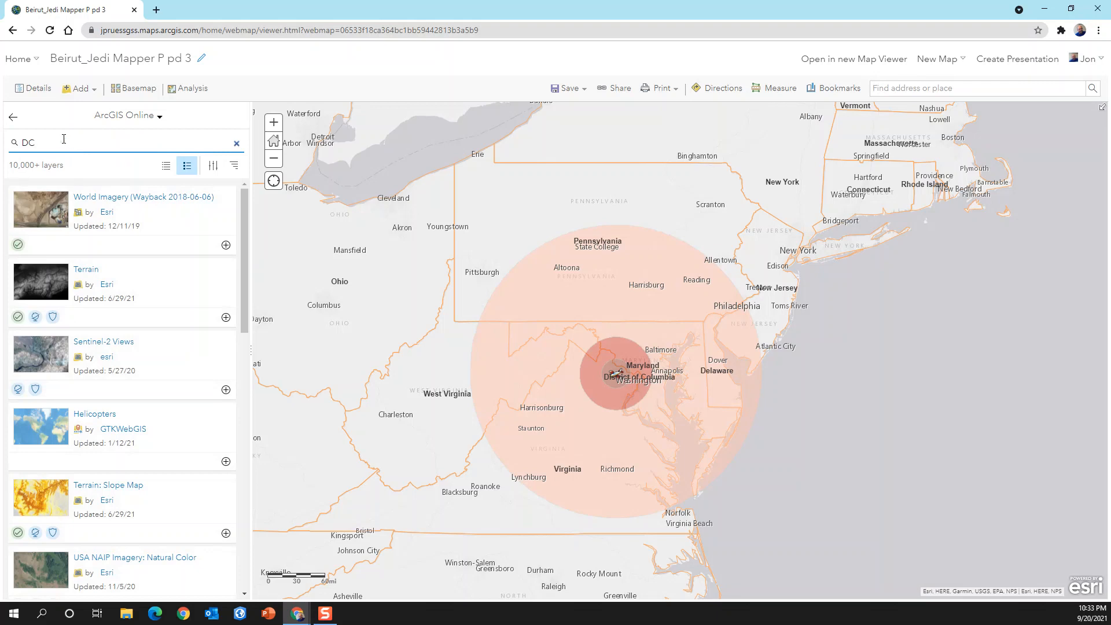
text(_)
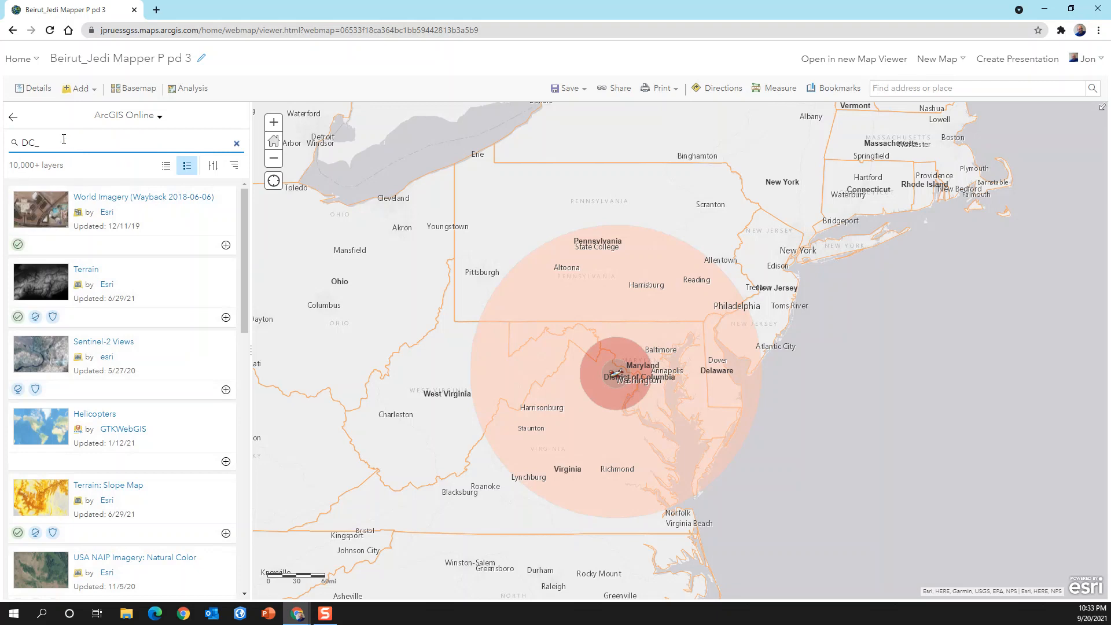
text(MD)
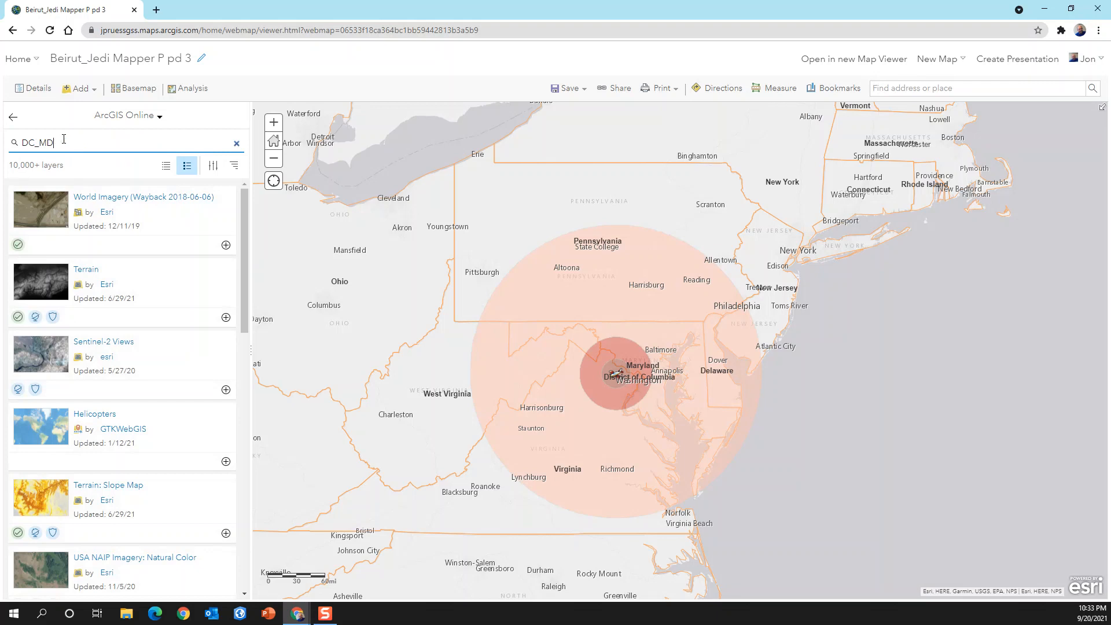
text(_VA)
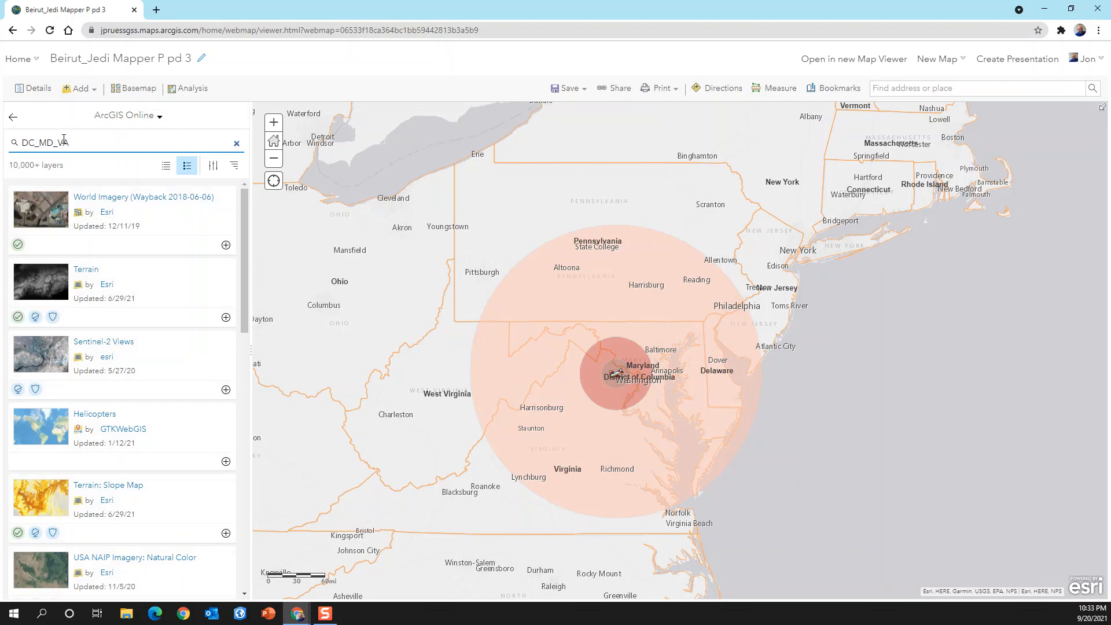
text(_)
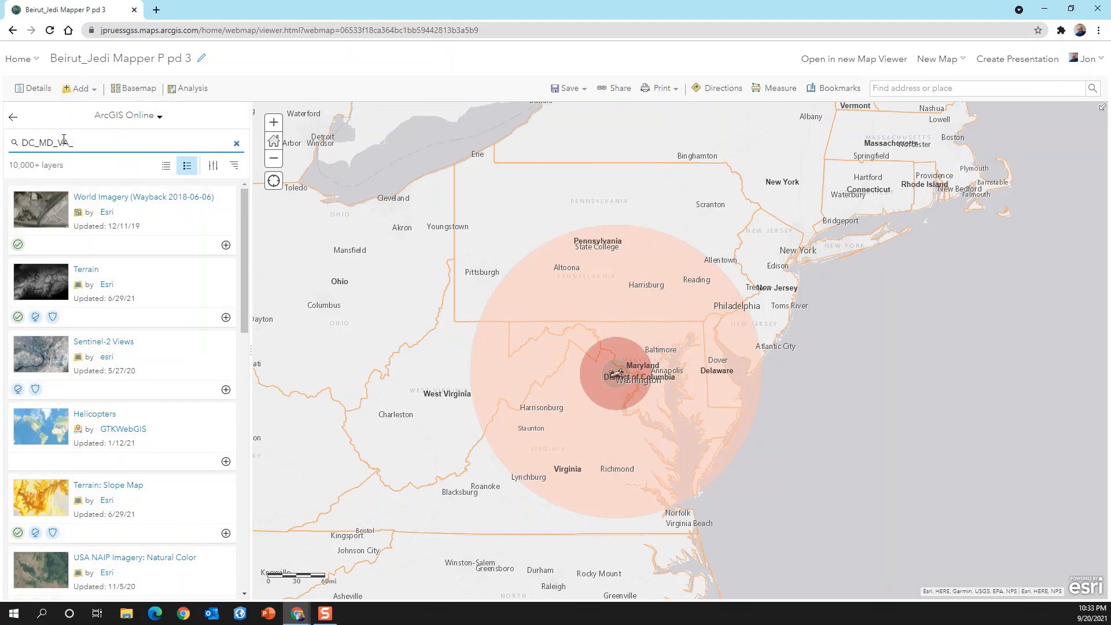
text(Blockpo)
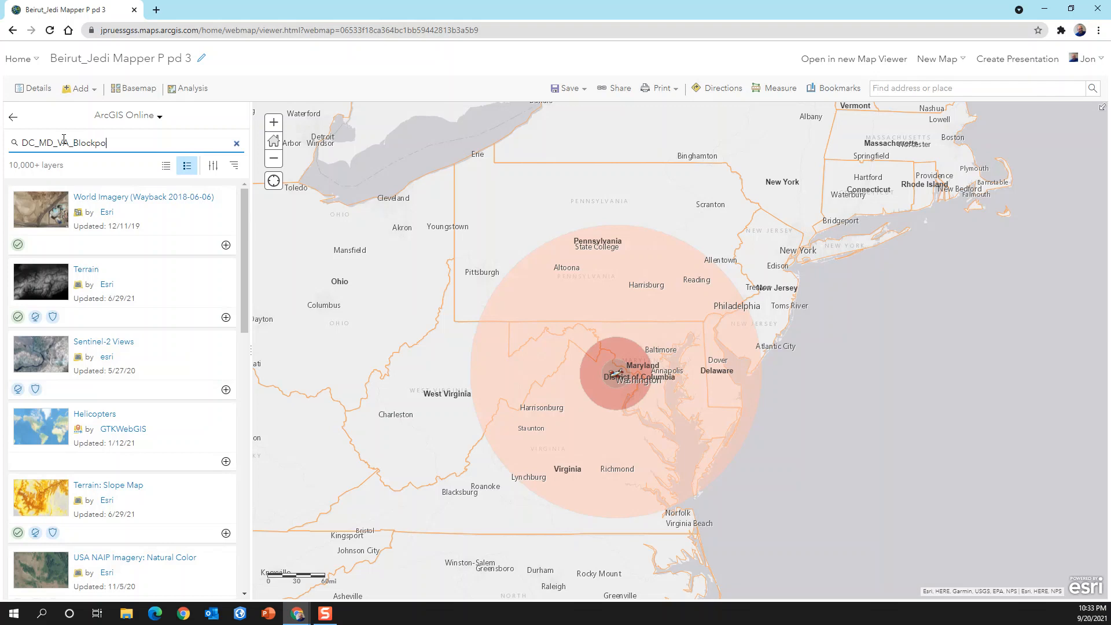
text(p)
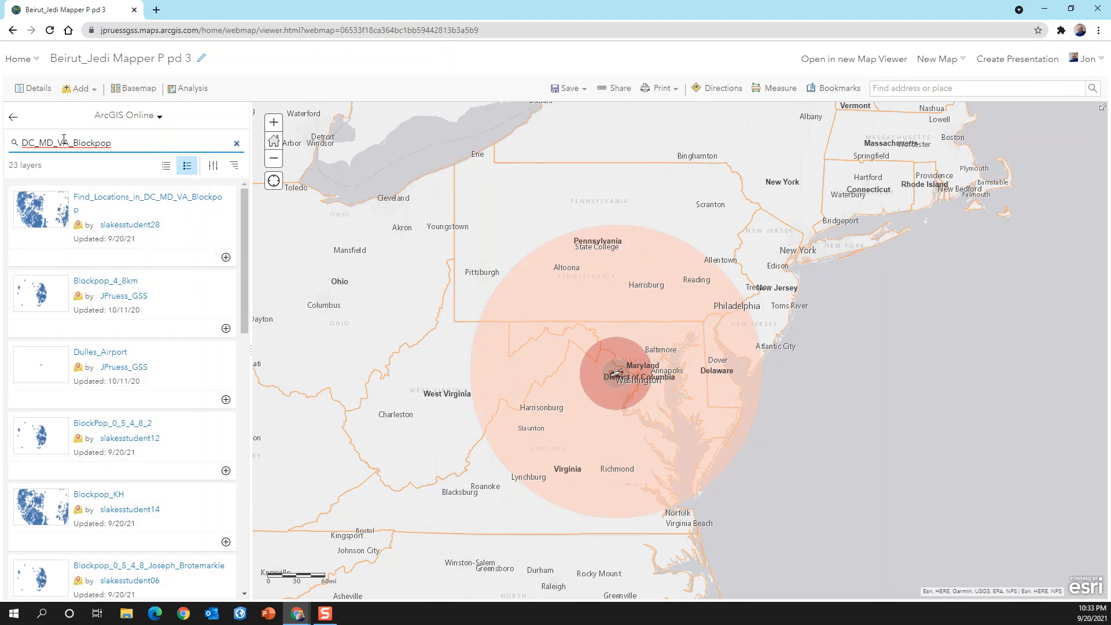
scroll(116, 347, down, 15)
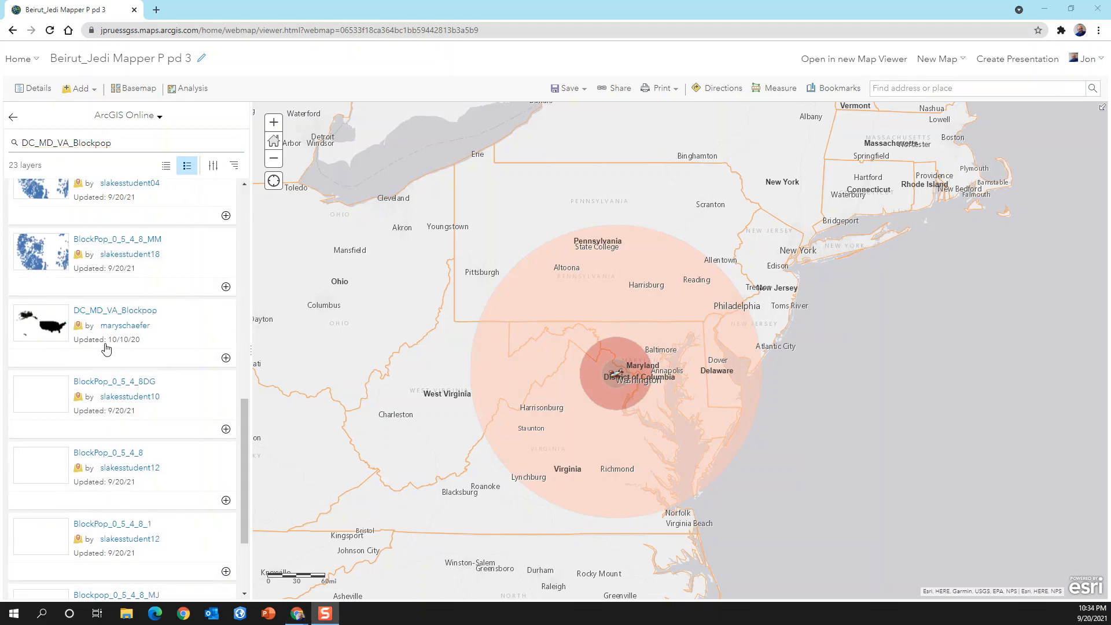
click(225, 358)
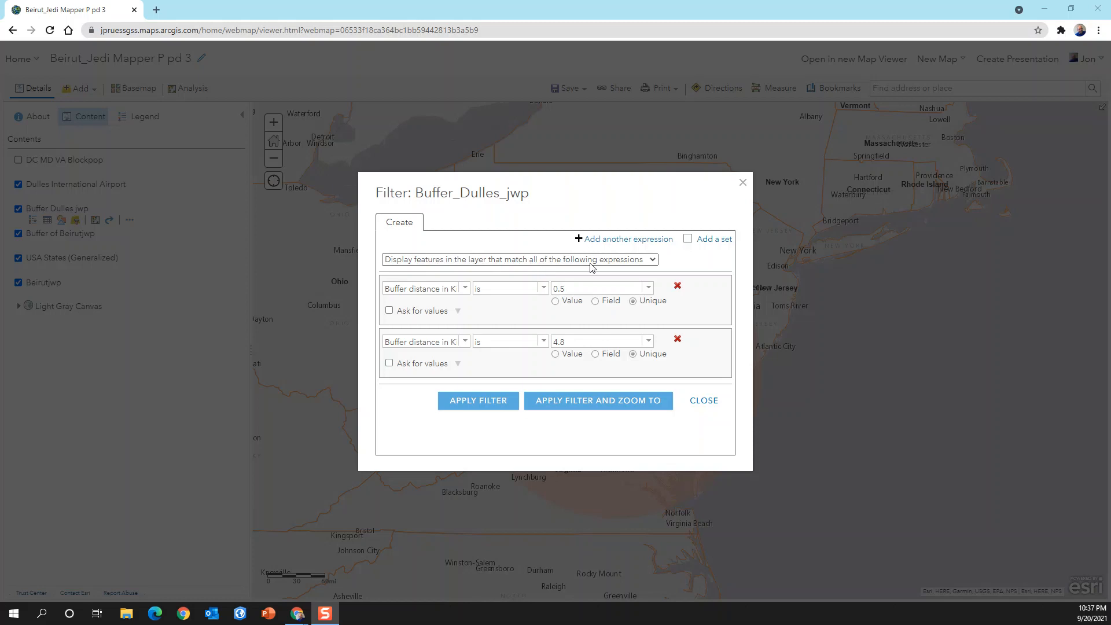
Set the Buffer_Dulles_jwp filter to match any of the following expressions and apply it.
click(654, 261)
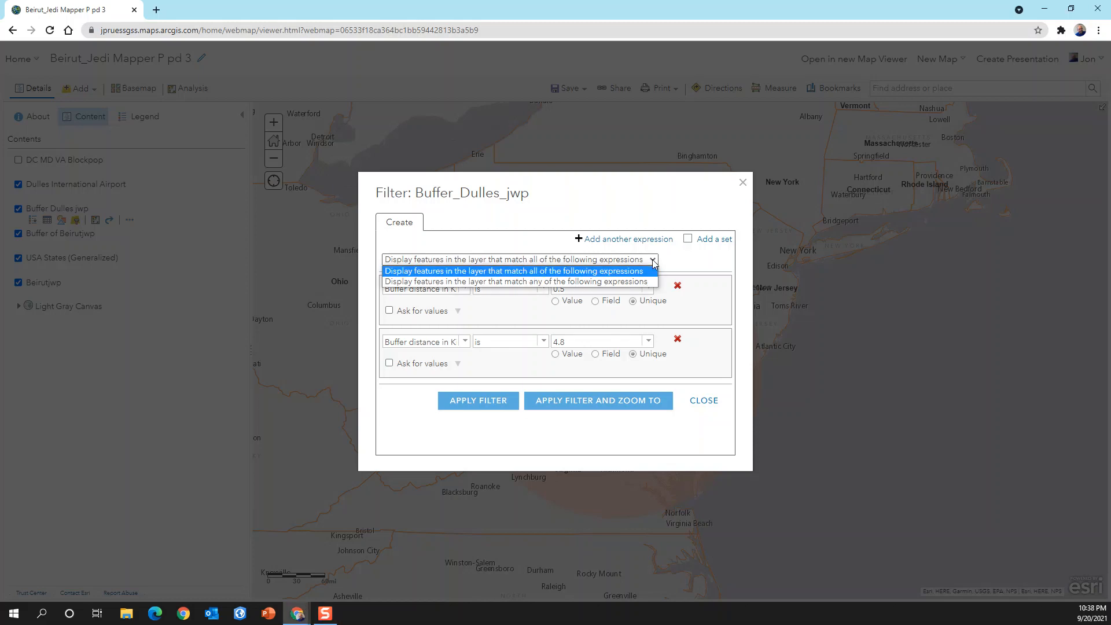
click(585, 281)
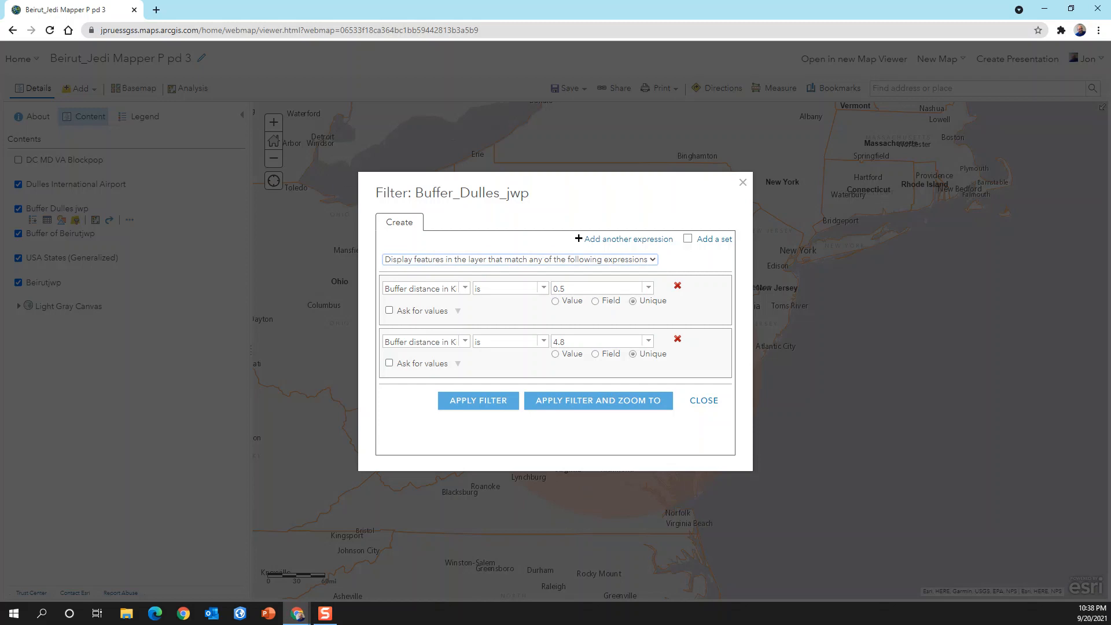
click(489, 400)
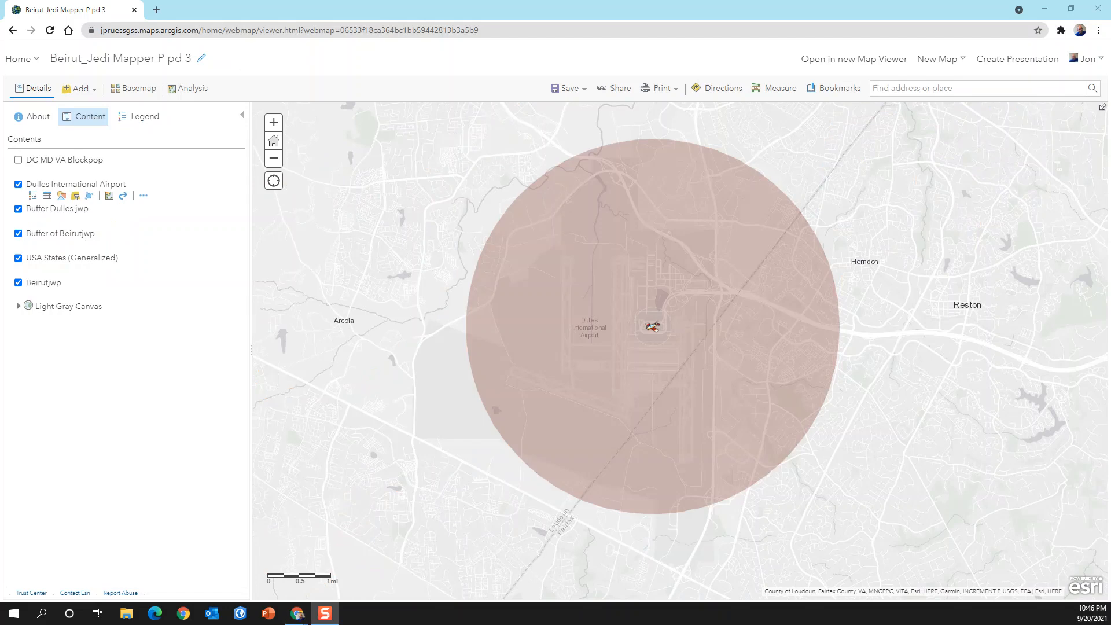
Turn on the DC MD VA Blockpop layer and add the query expression DC_MD_VA_Blockpop completely within Buffer_Dulles_jwp.
click(18, 161)
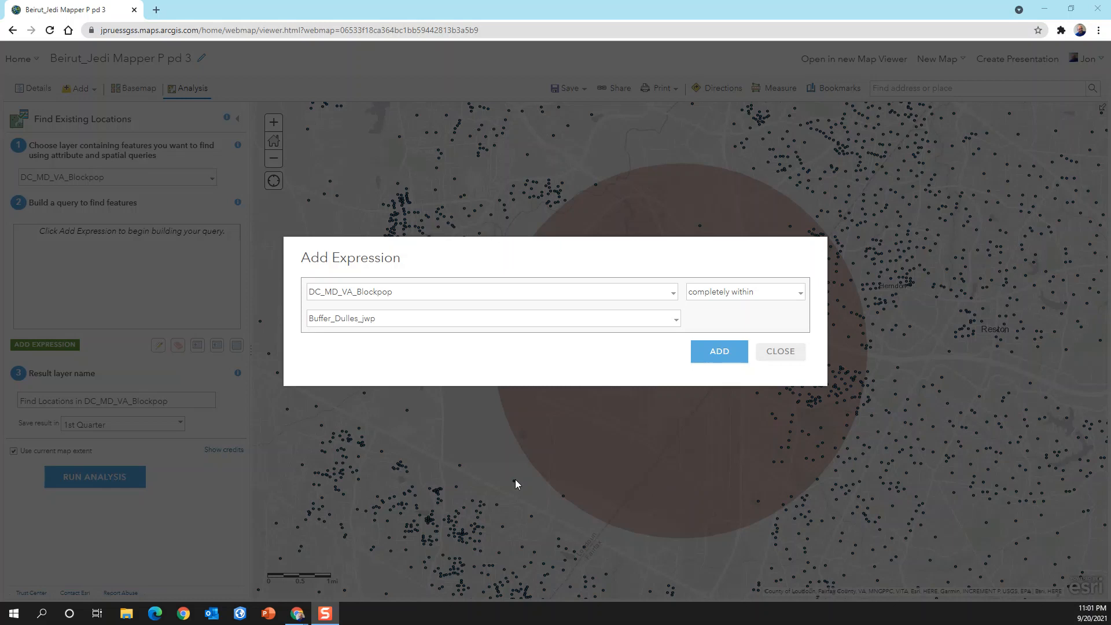
click(719, 353)
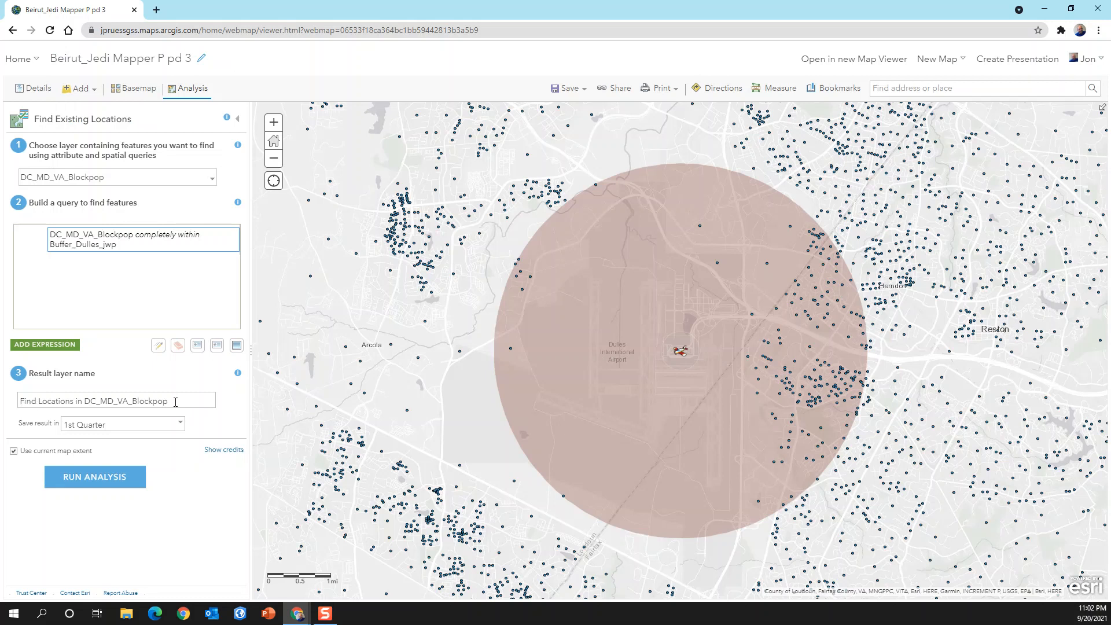
Name the result layer Blockpop_0.5_4.8_jwp and run the Find Existing Locations analysis.
drag(133, 401, 21, 401)
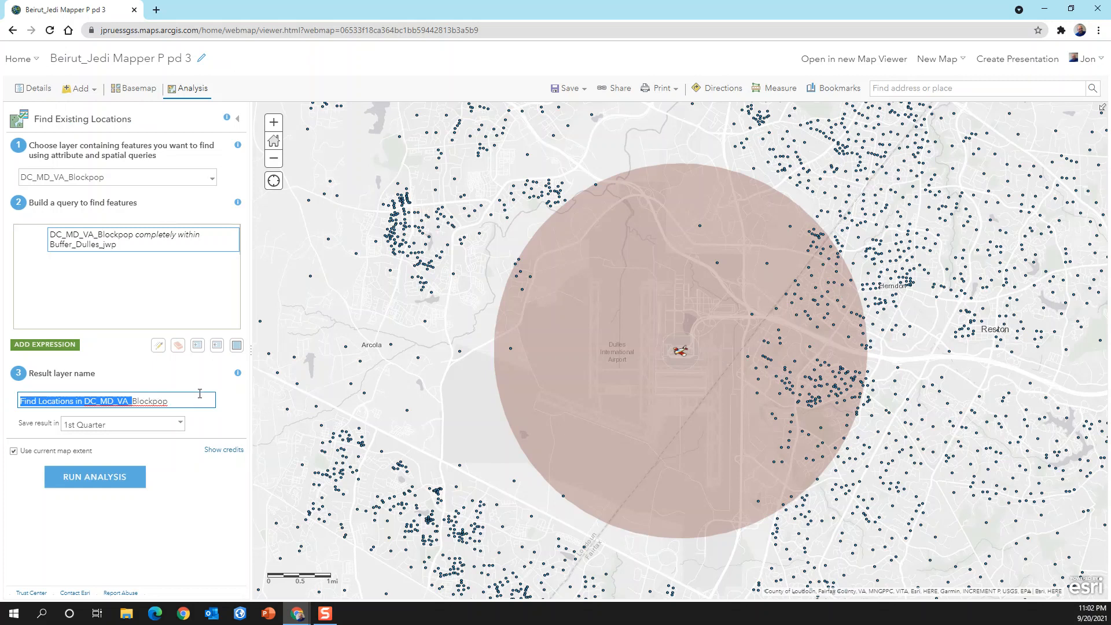
key(BackSpace)
click(99, 404)
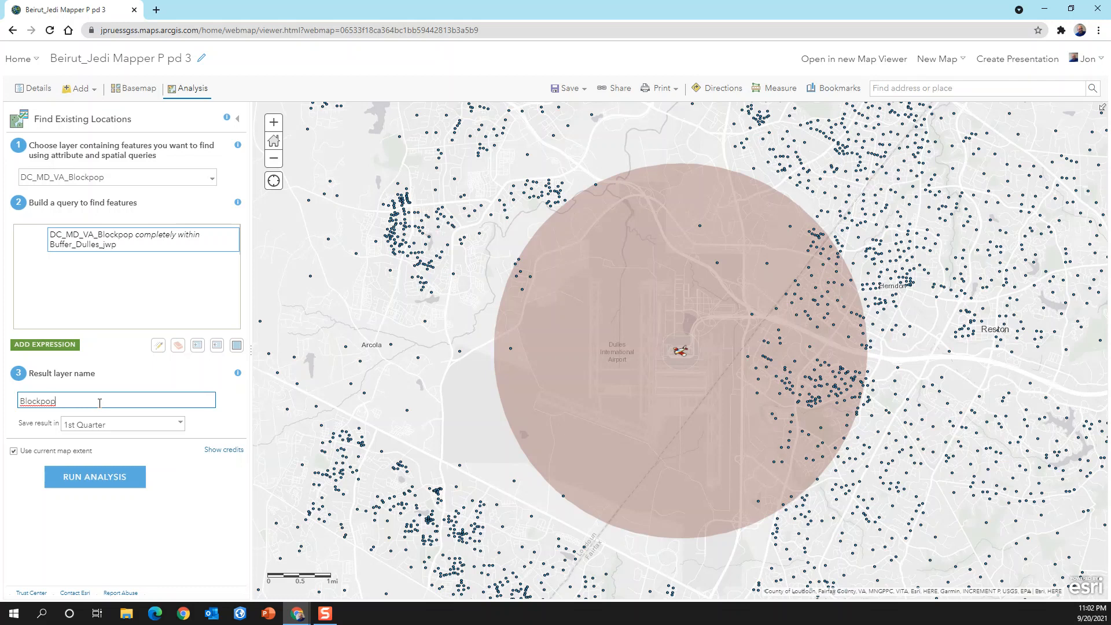
text(_0.5_4.8_jwp)
click(113, 484)
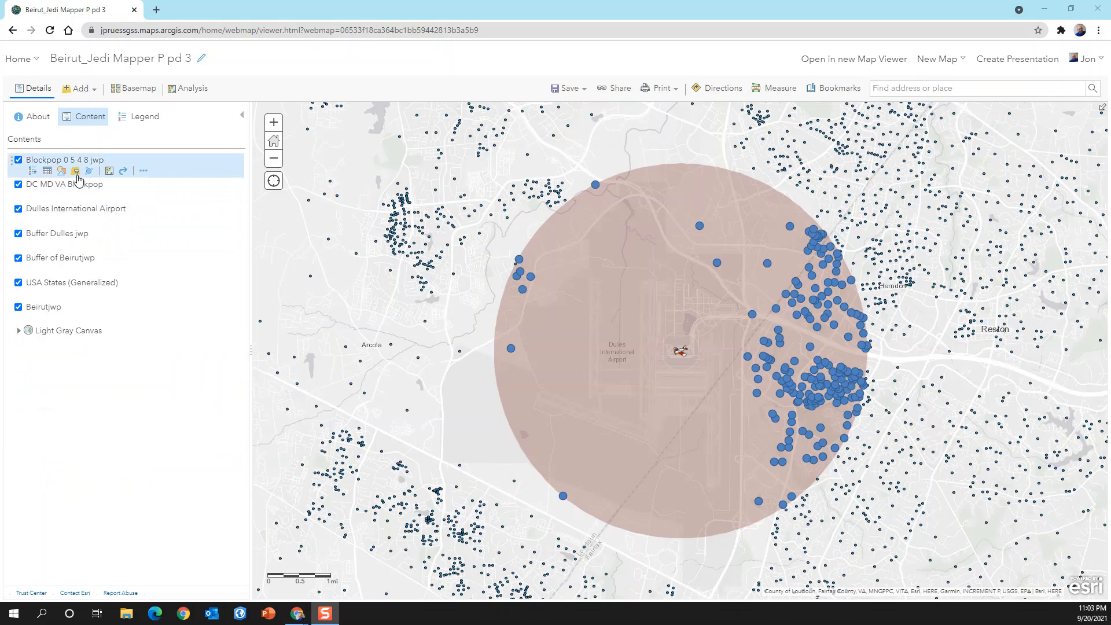
Open the attribute table of the Blockpop 0 5 4 8 jwp layer and view the POP2010 field's statistics.
click(47, 172)
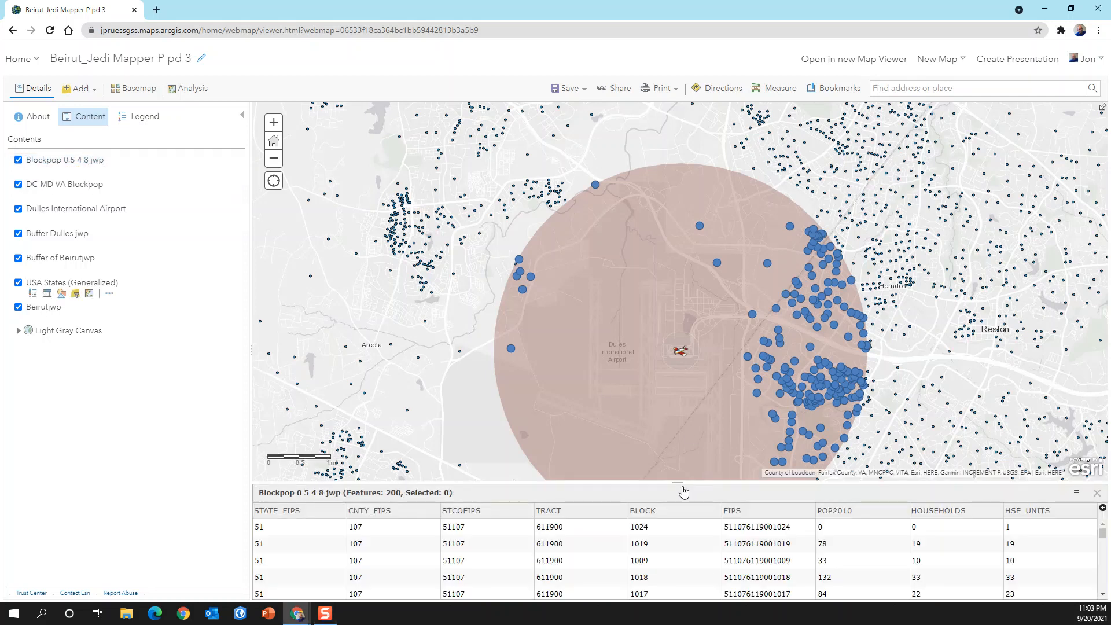
drag(678, 481, 663, 441)
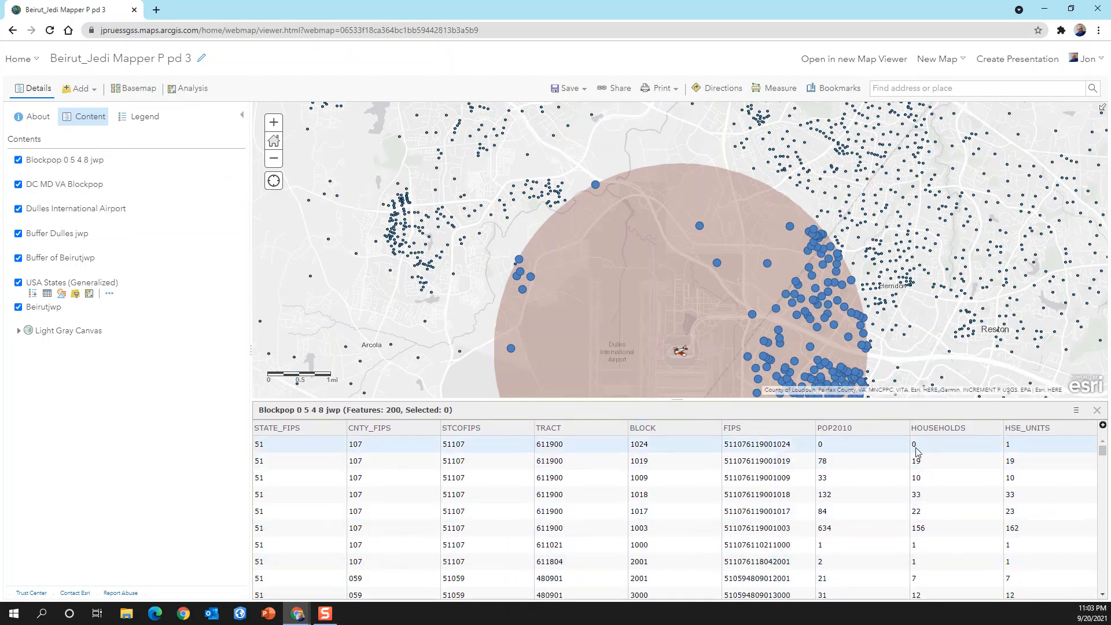
click(876, 436)
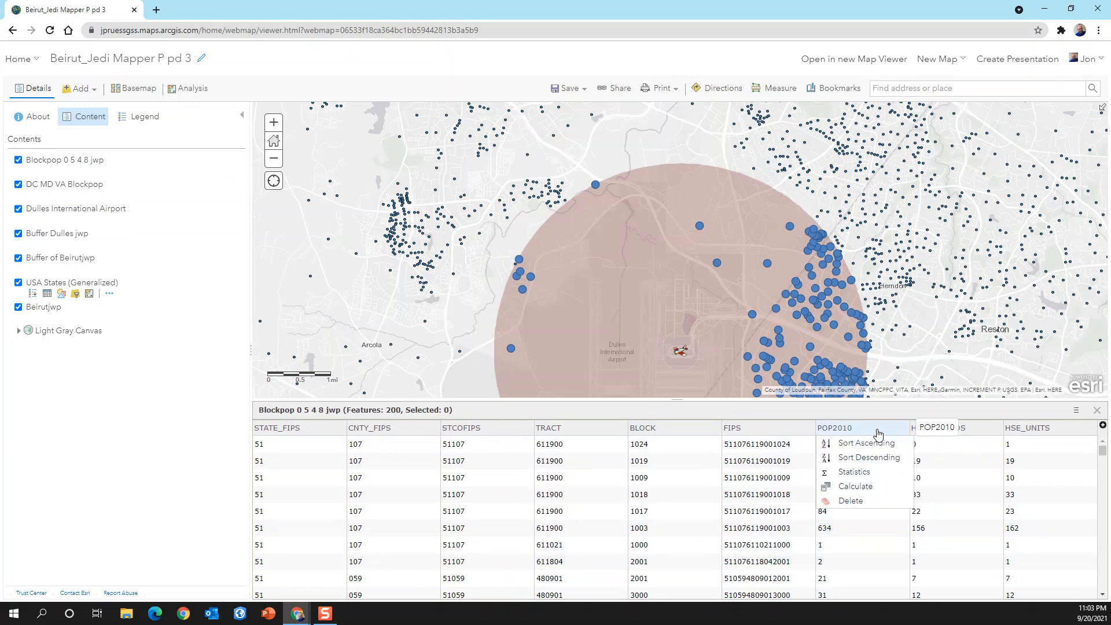
click(853, 475)
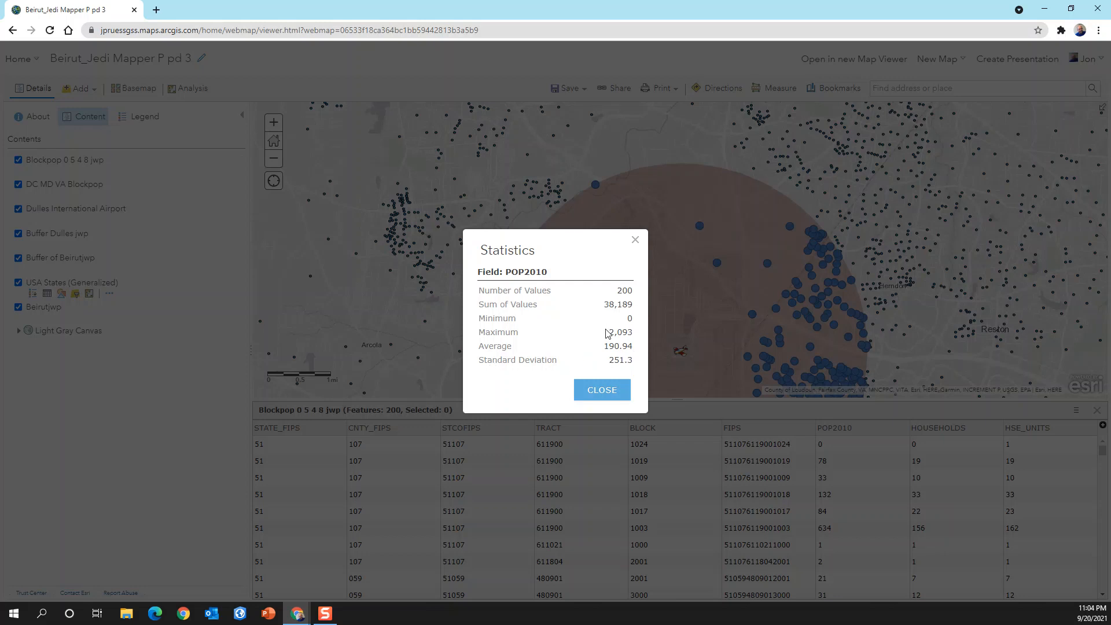
click(605, 391)
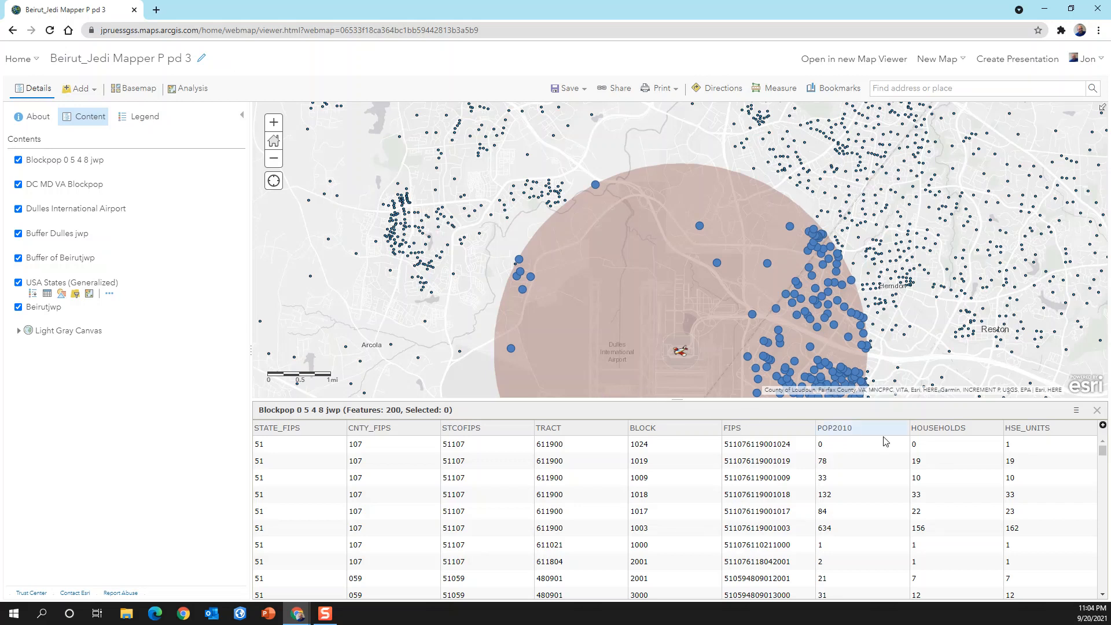
View the statistics of the HOUSEHOLDS field in the Blockpop 0 5 4 8 jwp table.
click(967, 434)
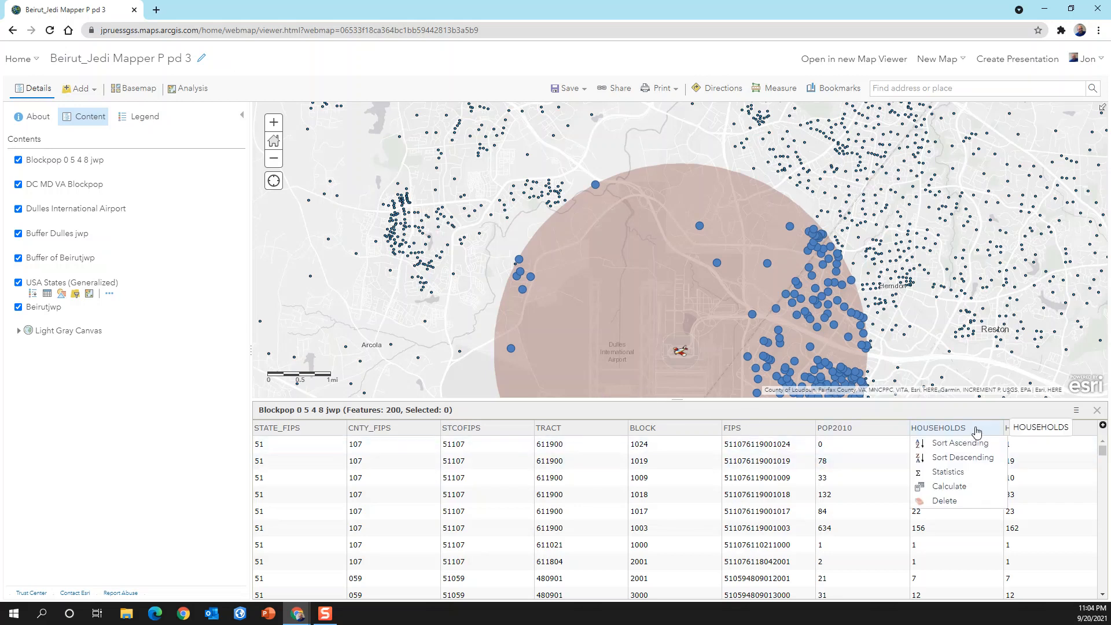
click(949, 472)
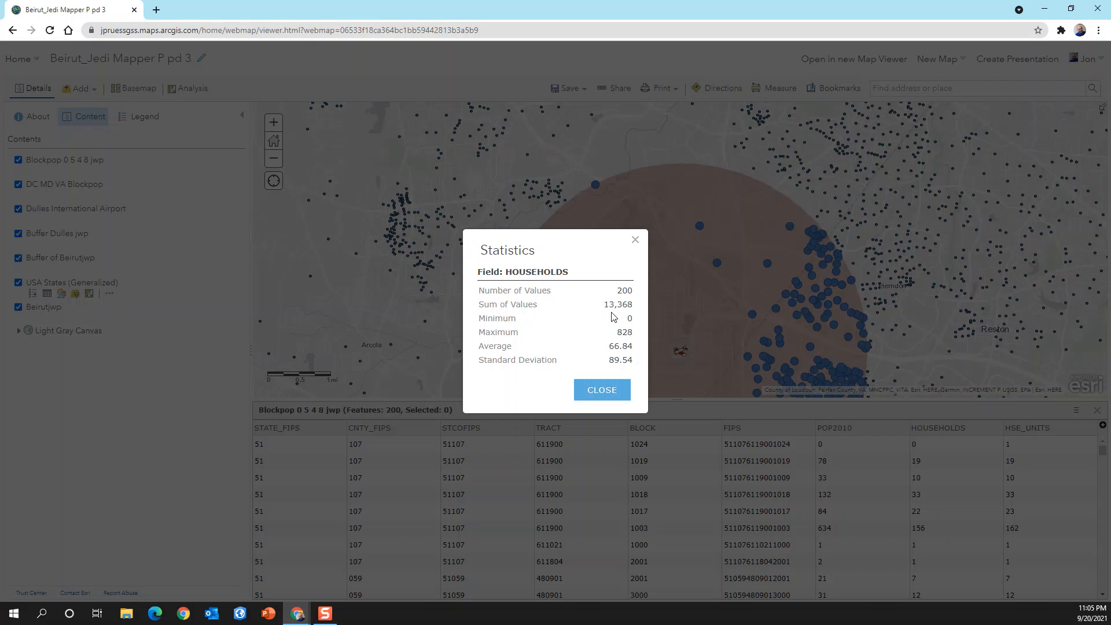
click(605, 390)
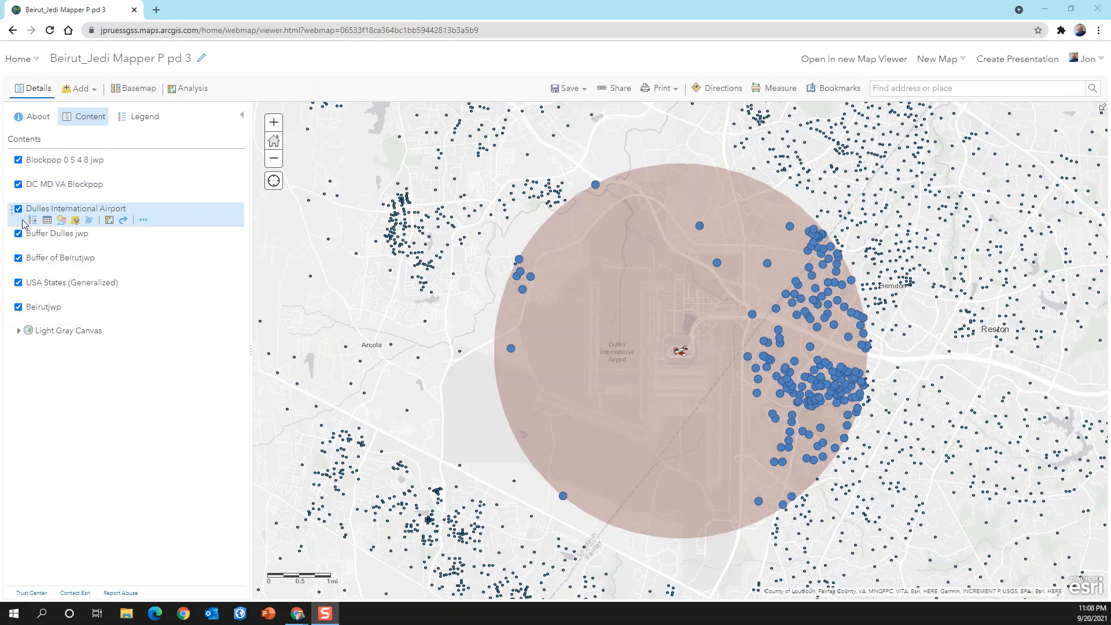
Turn off the Blockpop 0 5 4 8 jwp and DC MD VA Blockpop layers.
click(18, 160)
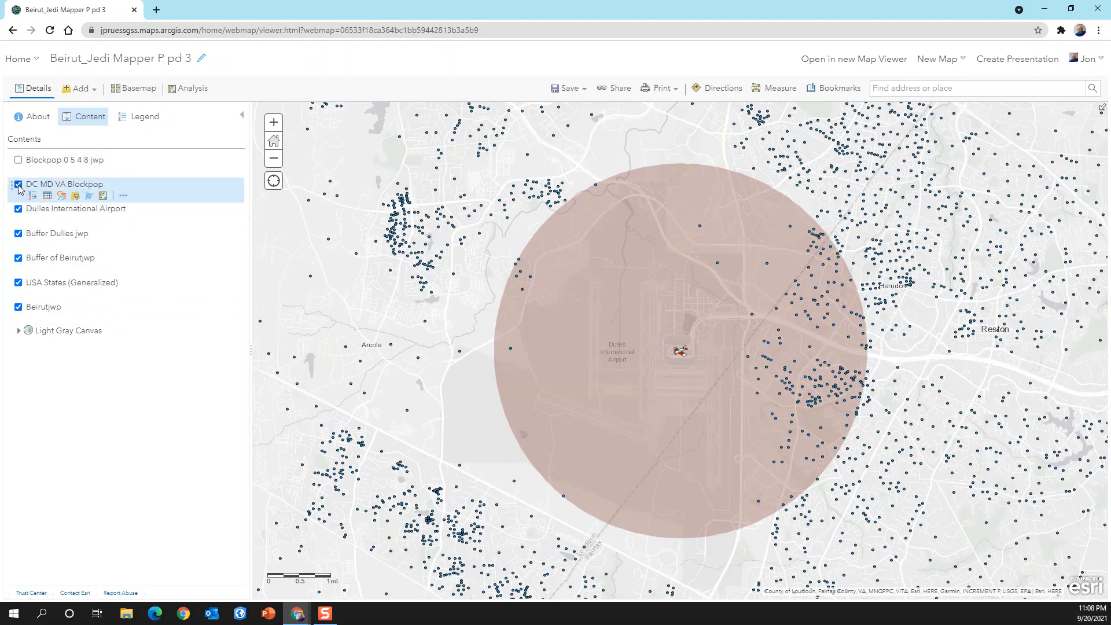
click(18, 185)
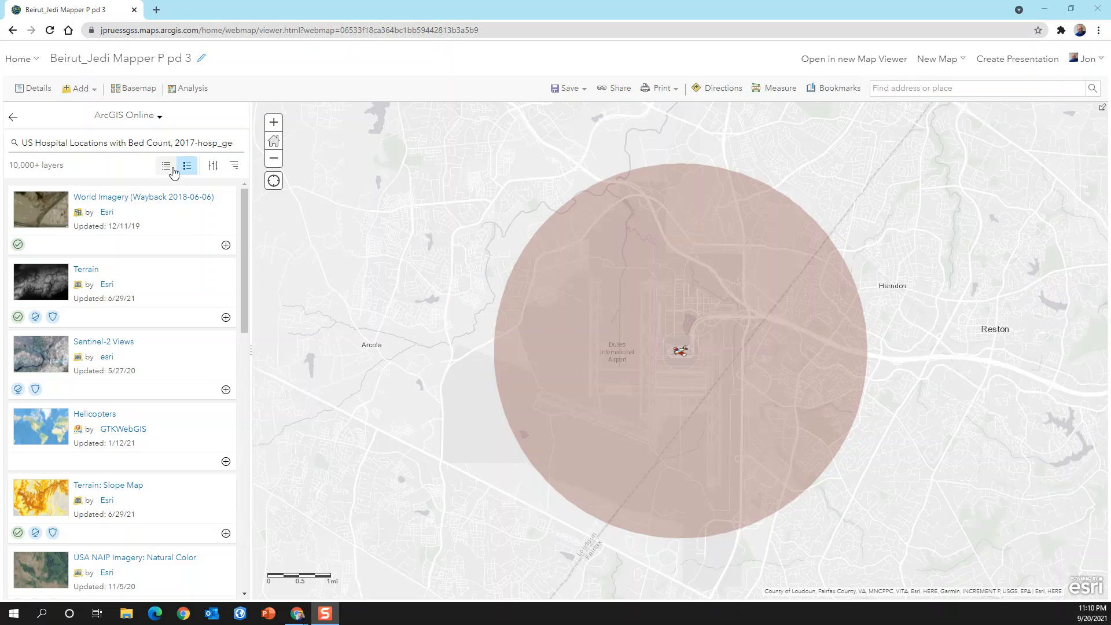
Search ArcGIS Online for US Hospital Locations with Bed Count, 2017-hosp_geo and add the matching layer to the map.
click(220, 143)
text(_geo)
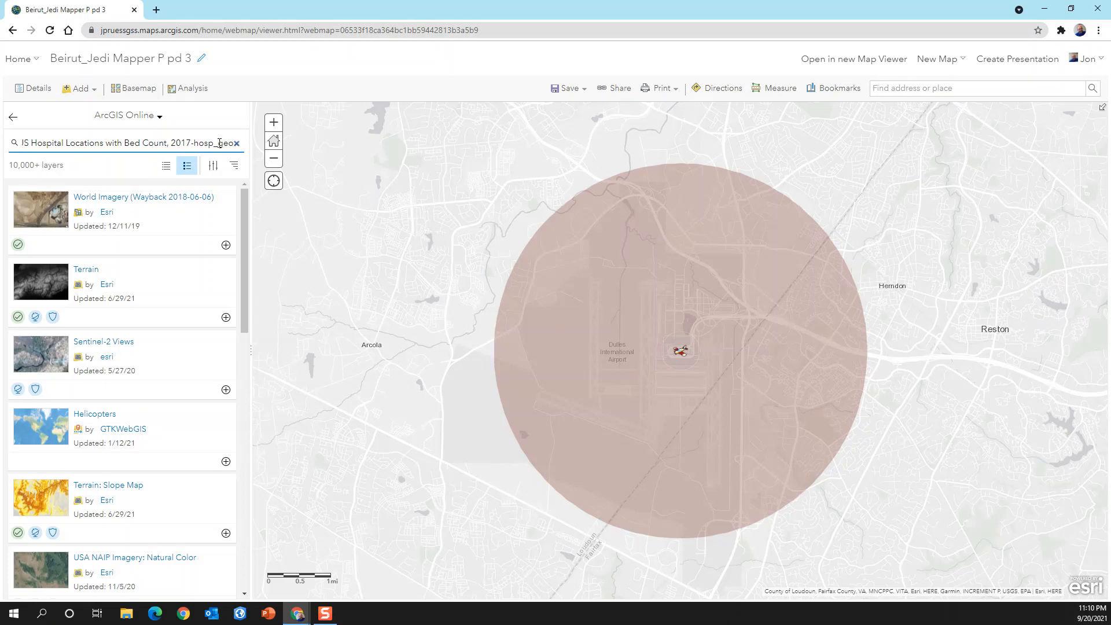
key(Return)
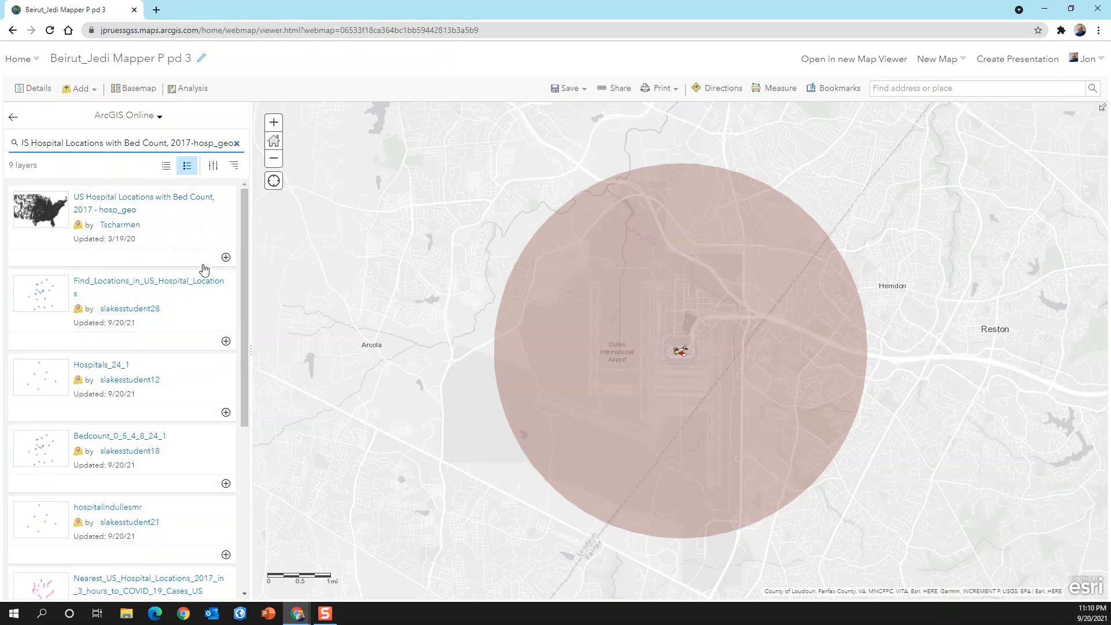
click(226, 257)
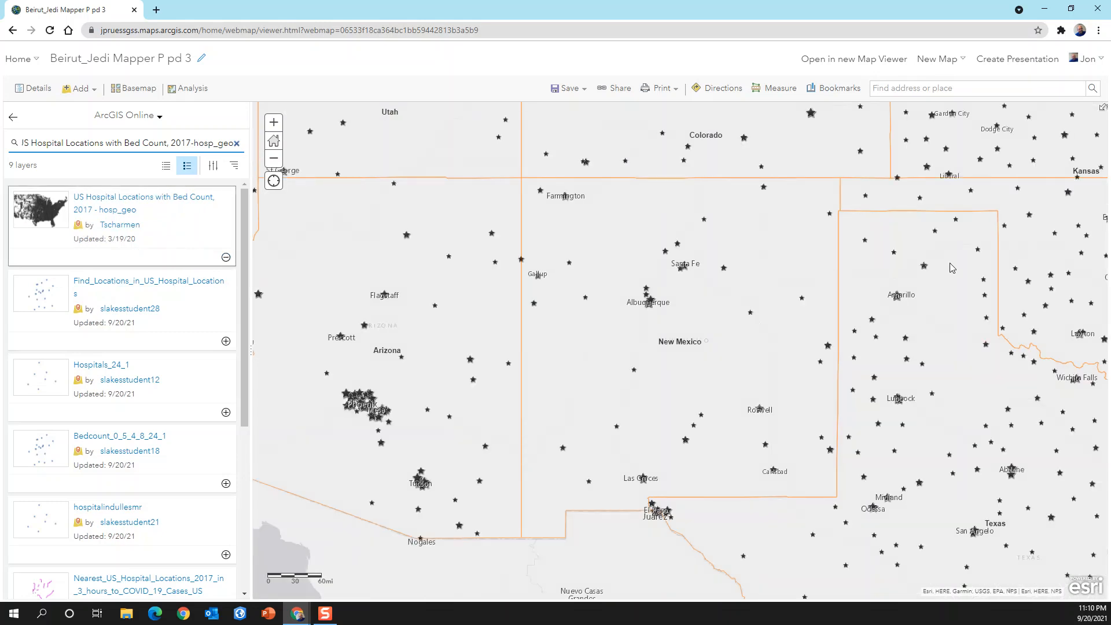
Examine the hospital locations around Dulles International Airport and Washington, and return to the map contents.
click(968, 263)
drag(968, 263, 297, 360)
drag(860, 203, 288, 363)
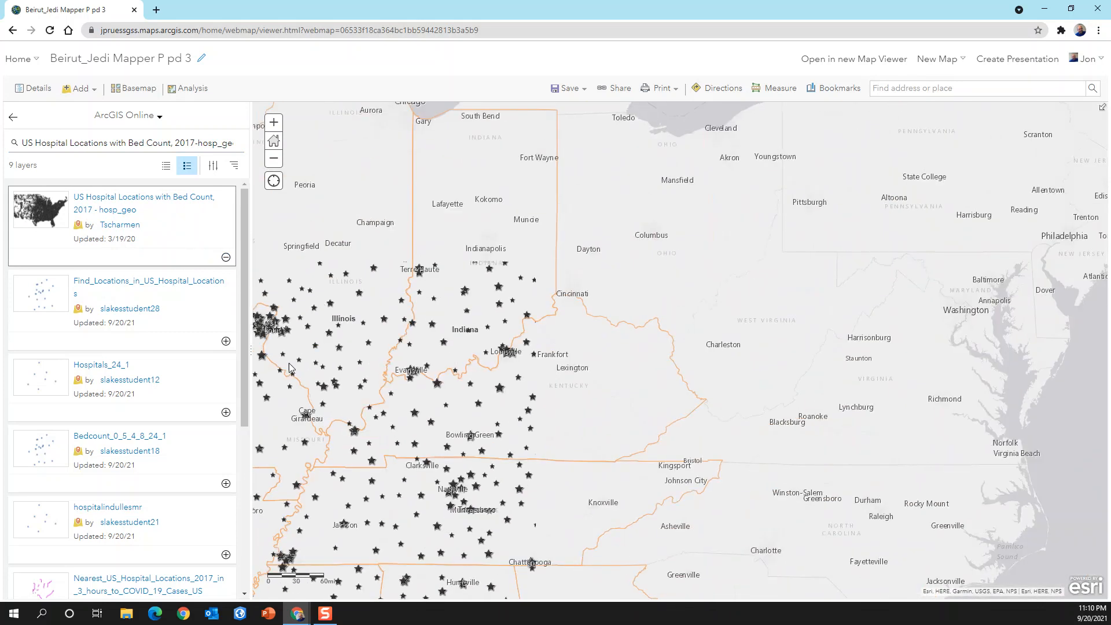
drag(840, 325, 560, 366)
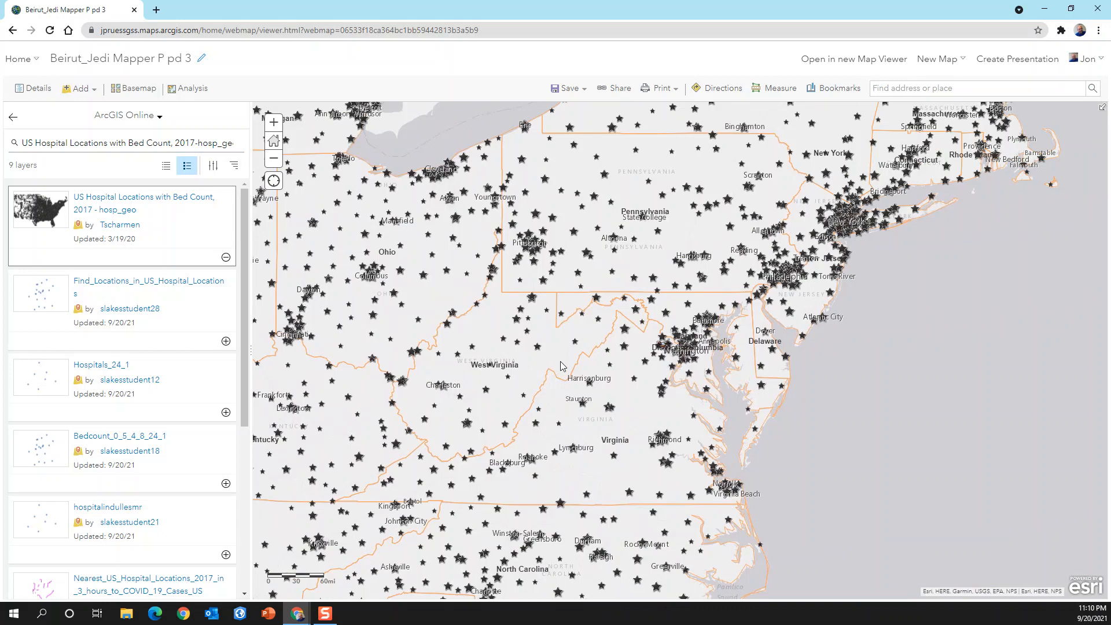
scroll(675, 346, up, 3)
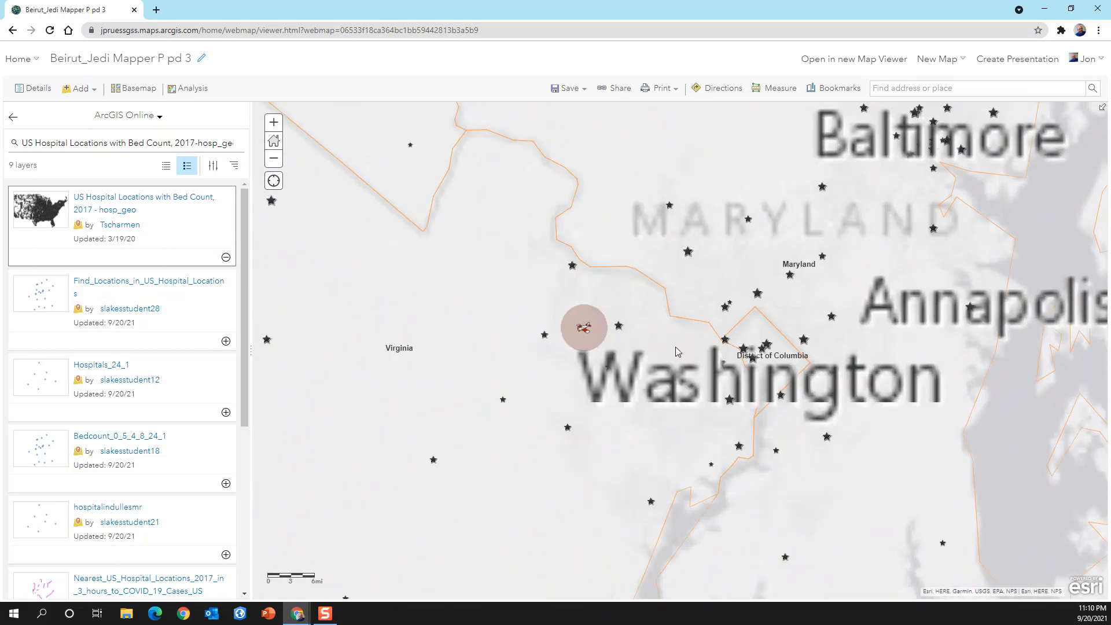
drag(651, 365, 585, 361)
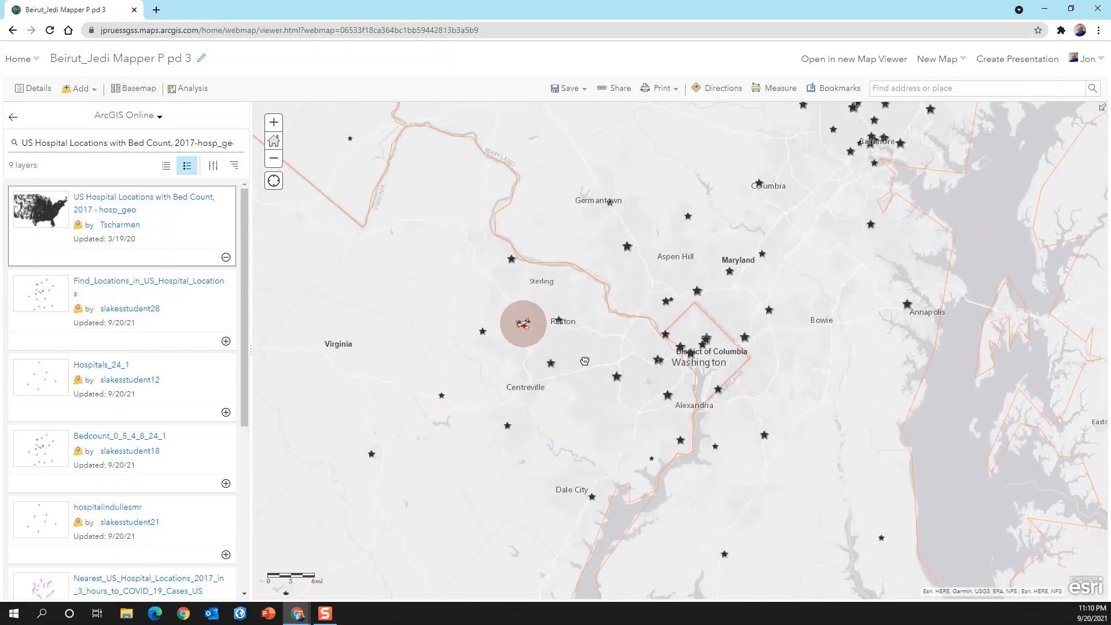
scroll(530, 349, up, 1)
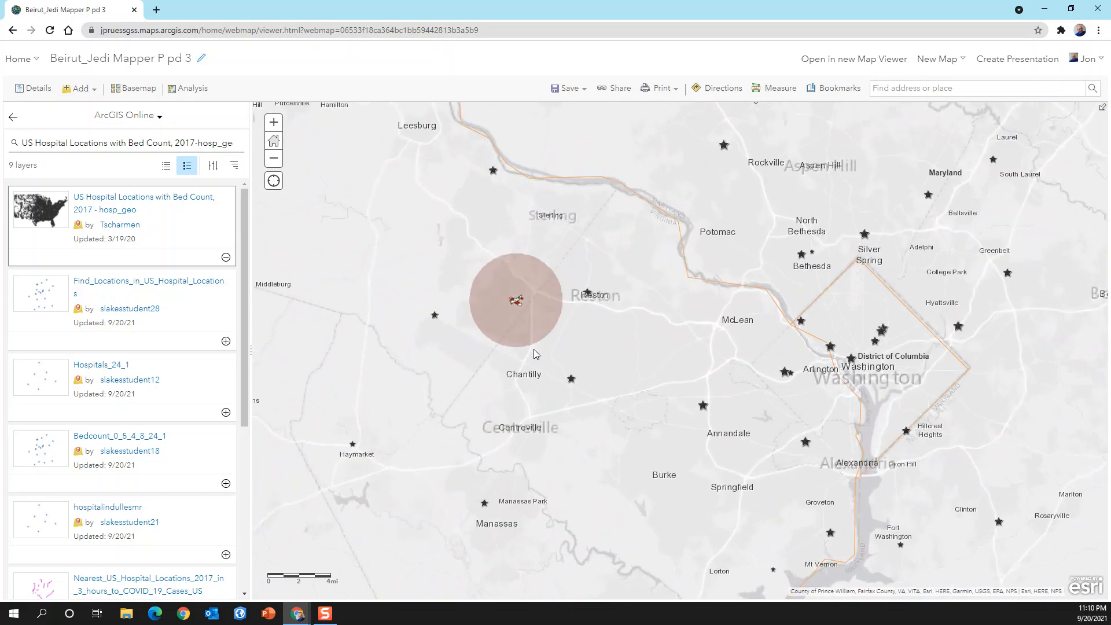
drag(591, 347, 687, 388)
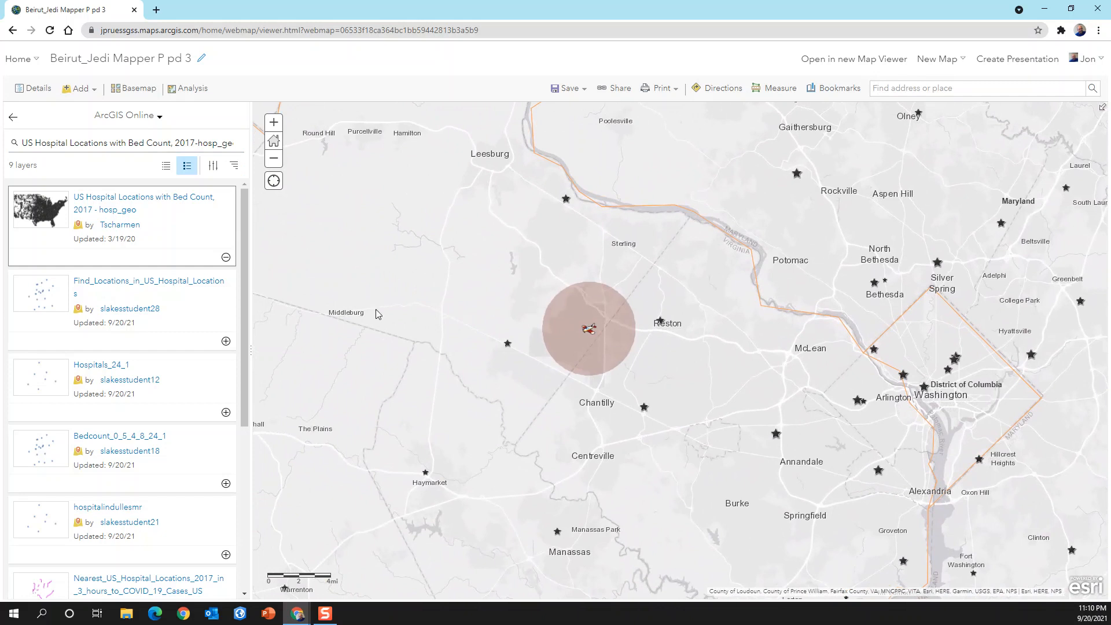
click(12, 119)
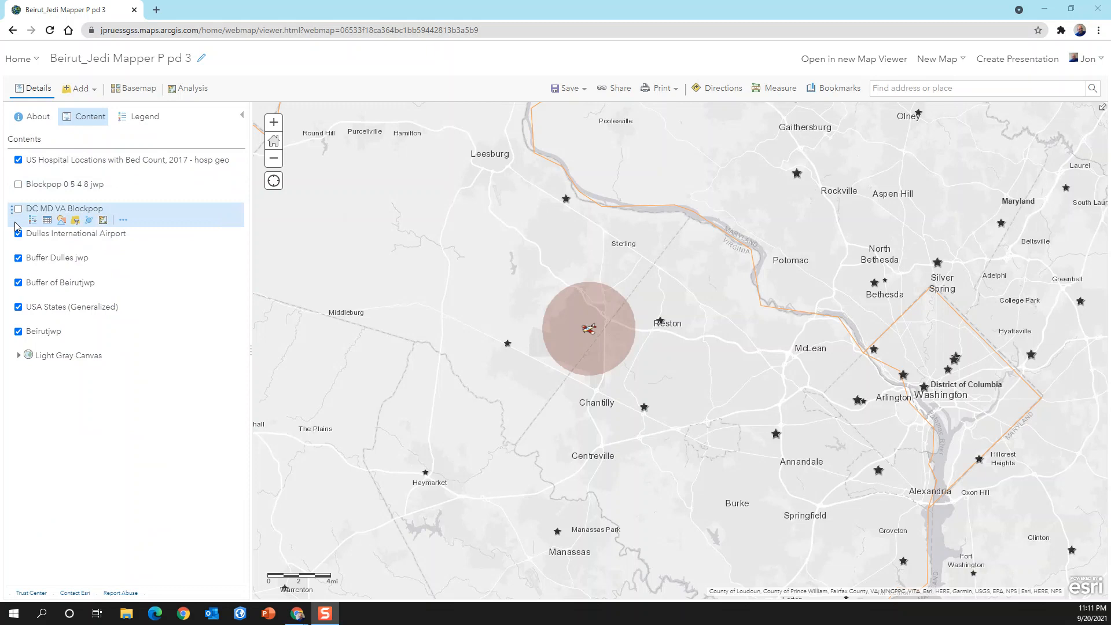
Toggle the visibility of the Buffer Dulles jwp layer to check the area it covers.
click(18, 258)
click(18, 258)
click(18, 258)
click(18, 258)
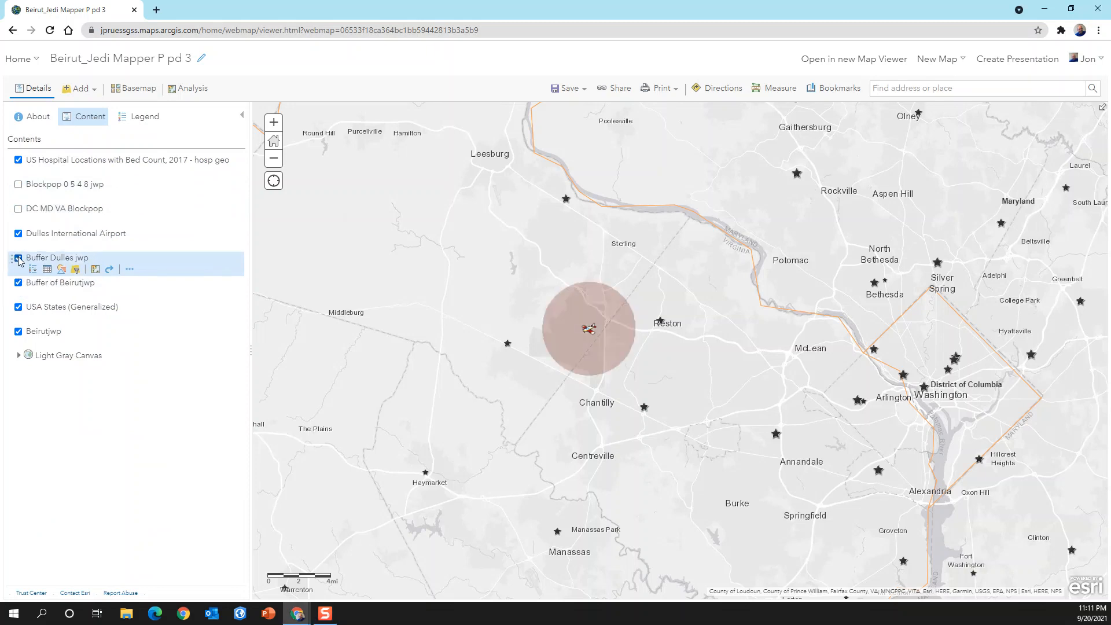
Add a filter expression to Buffer_Dulles_jwp for a buffer distance of 24.1 kilometers, and apply the filter with zoom.
click(75, 270)
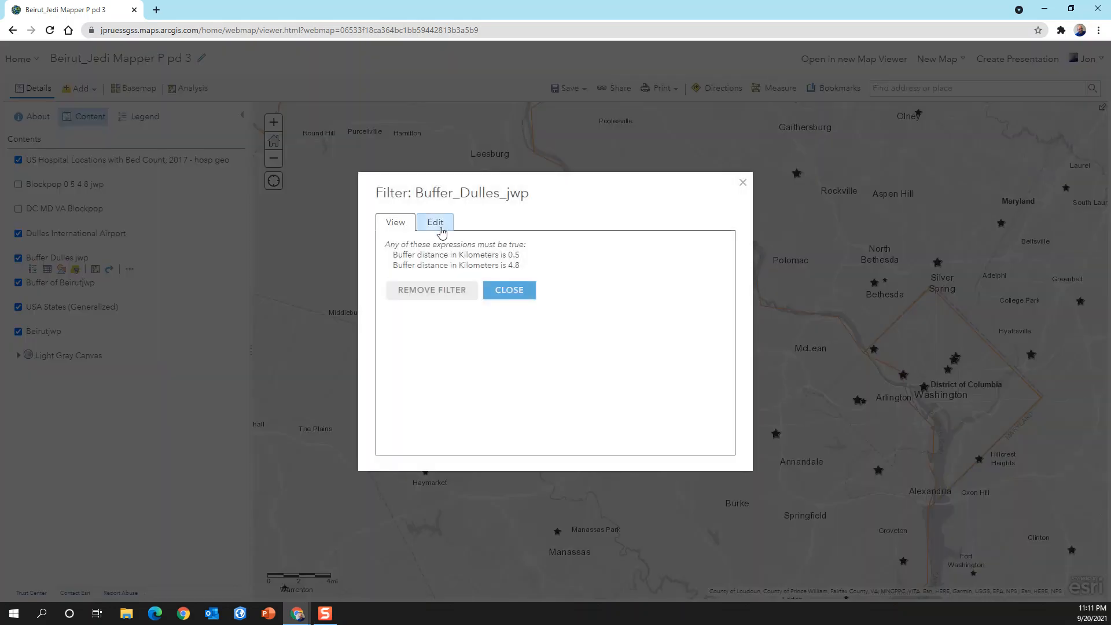
click(437, 225)
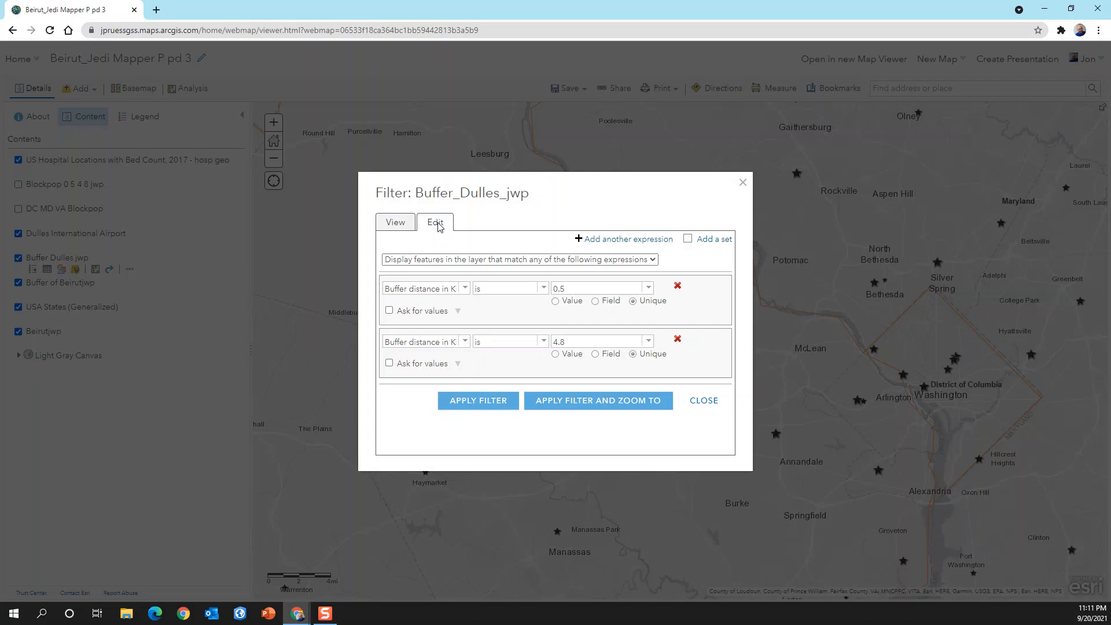
click(613, 242)
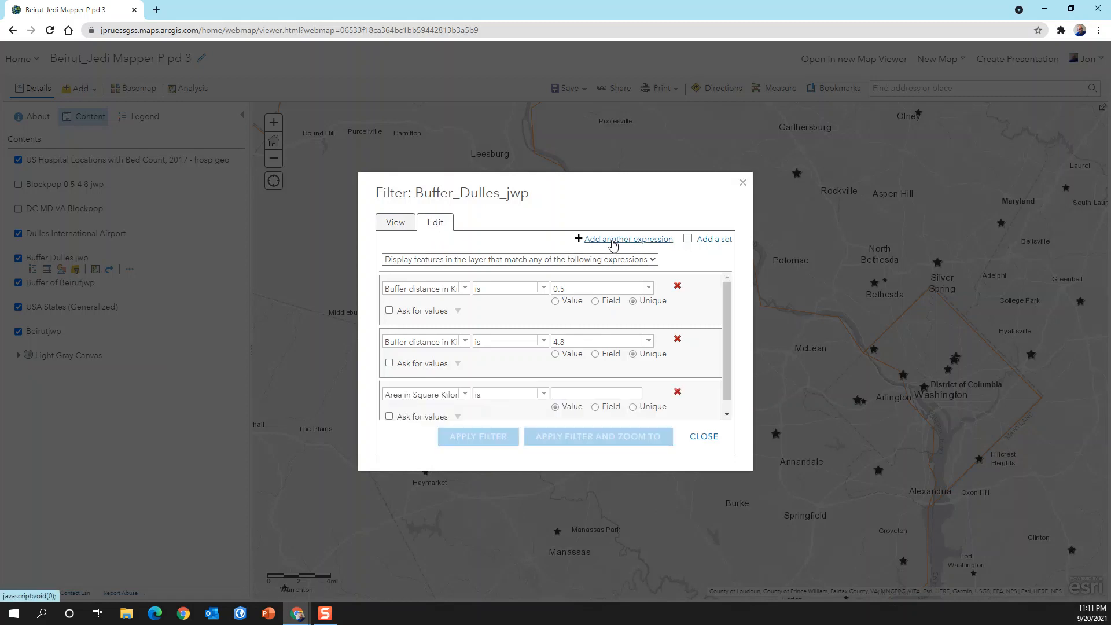
click(466, 395)
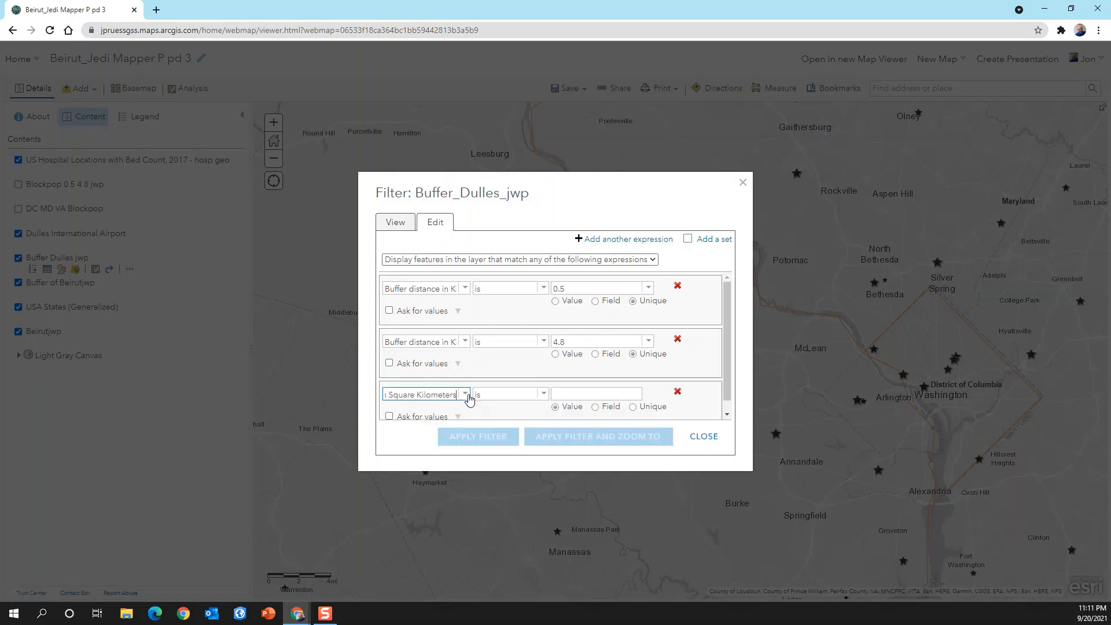
click(470, 423)
click(648, 394)
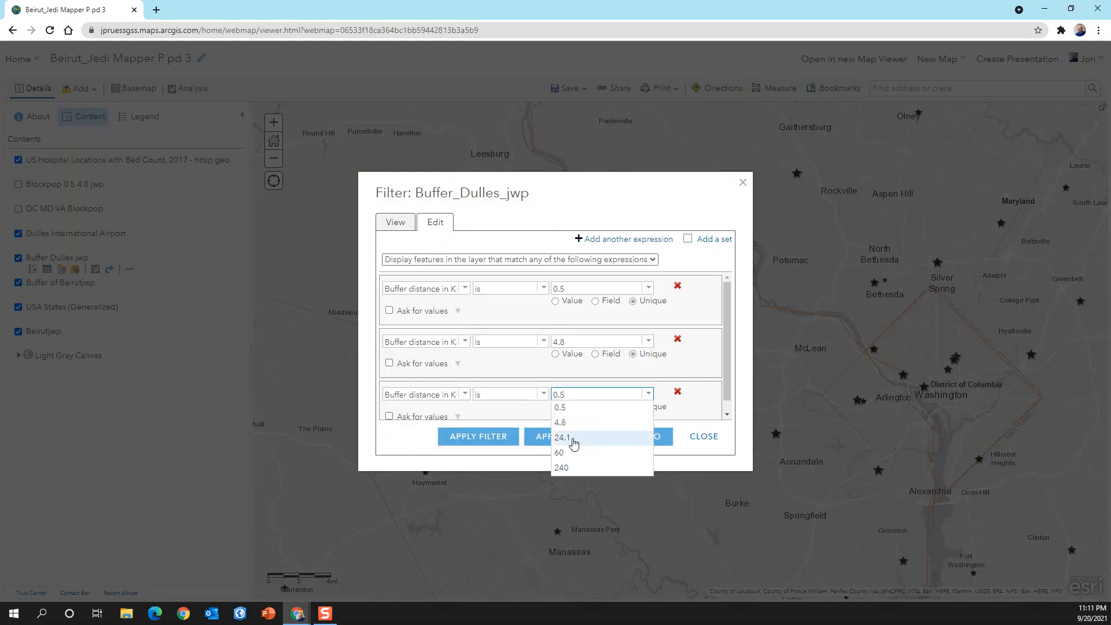
click(636, 442)
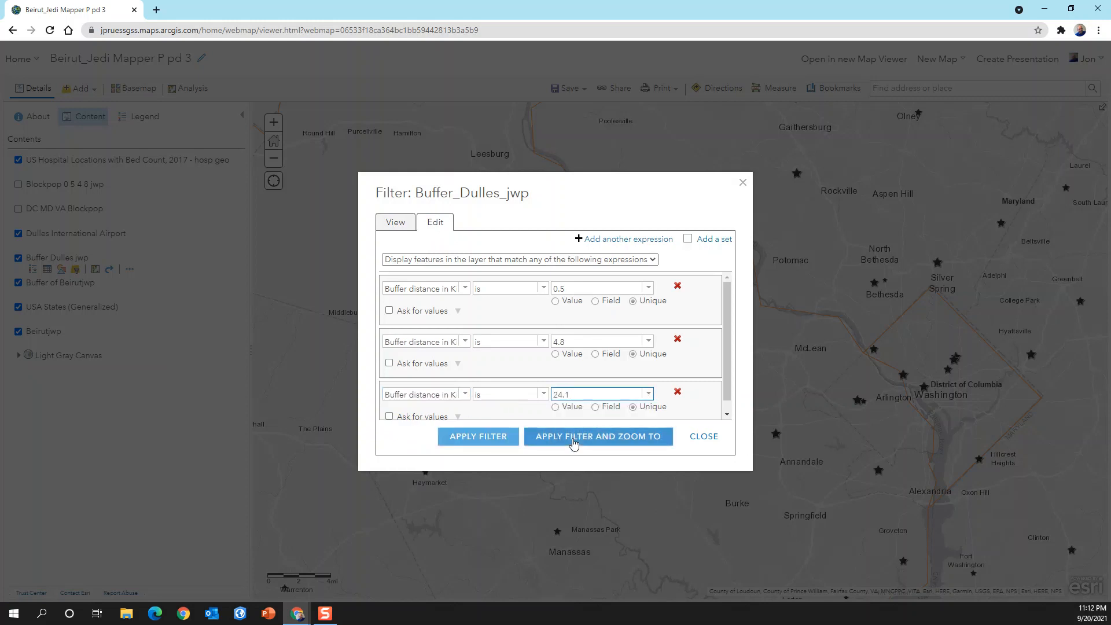
click(573, 441)
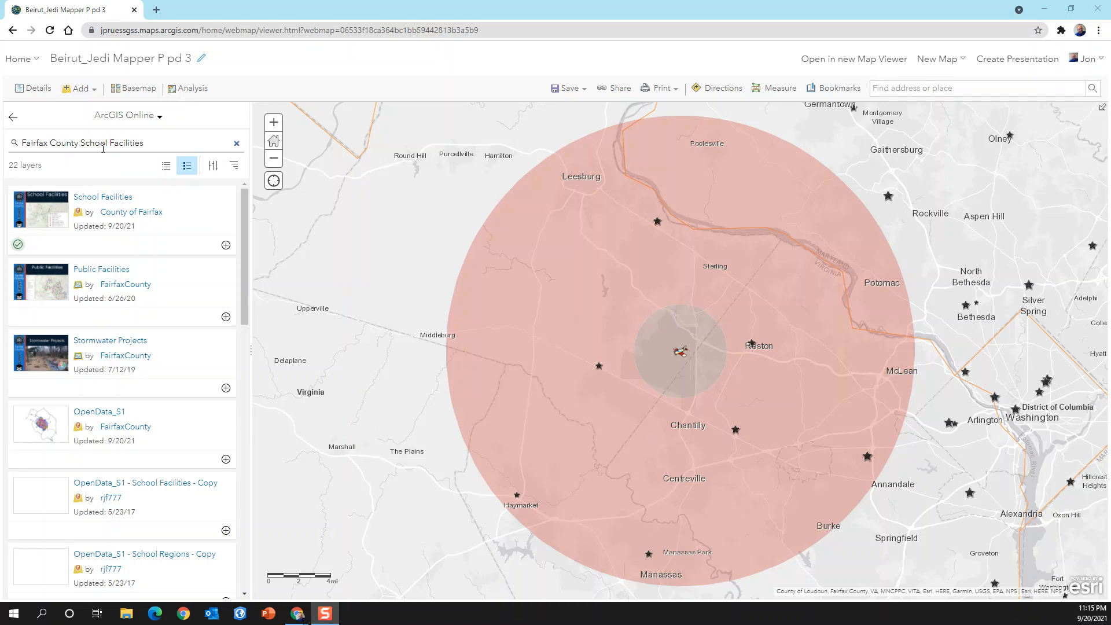
Add the County of Fairfax School Facilities layer from the search results to the map.
click(226, 245)
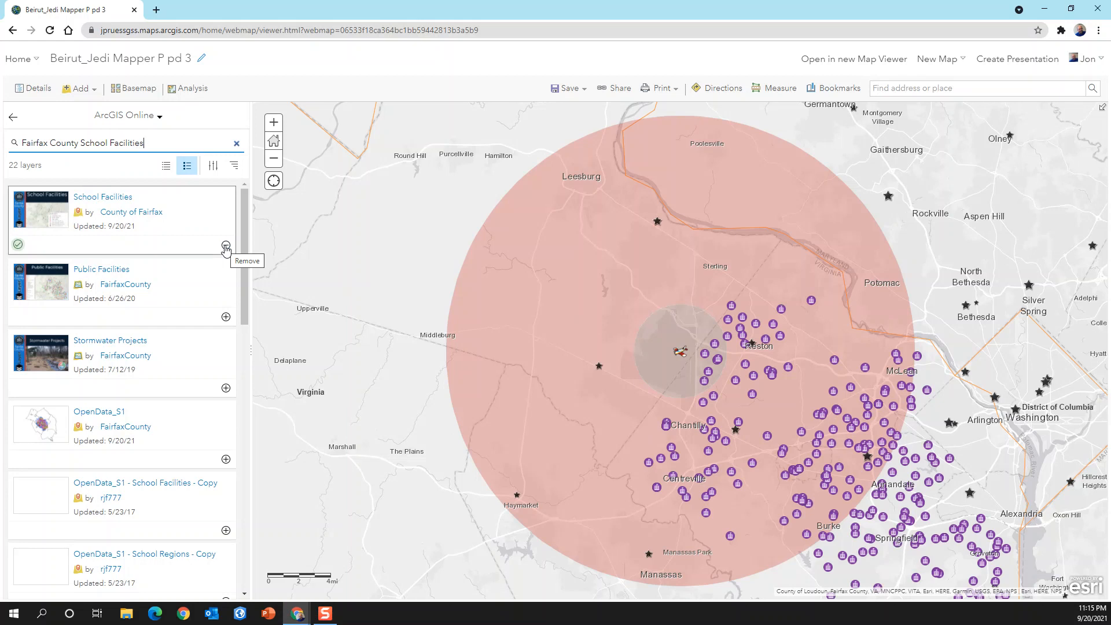
click(14, 118)
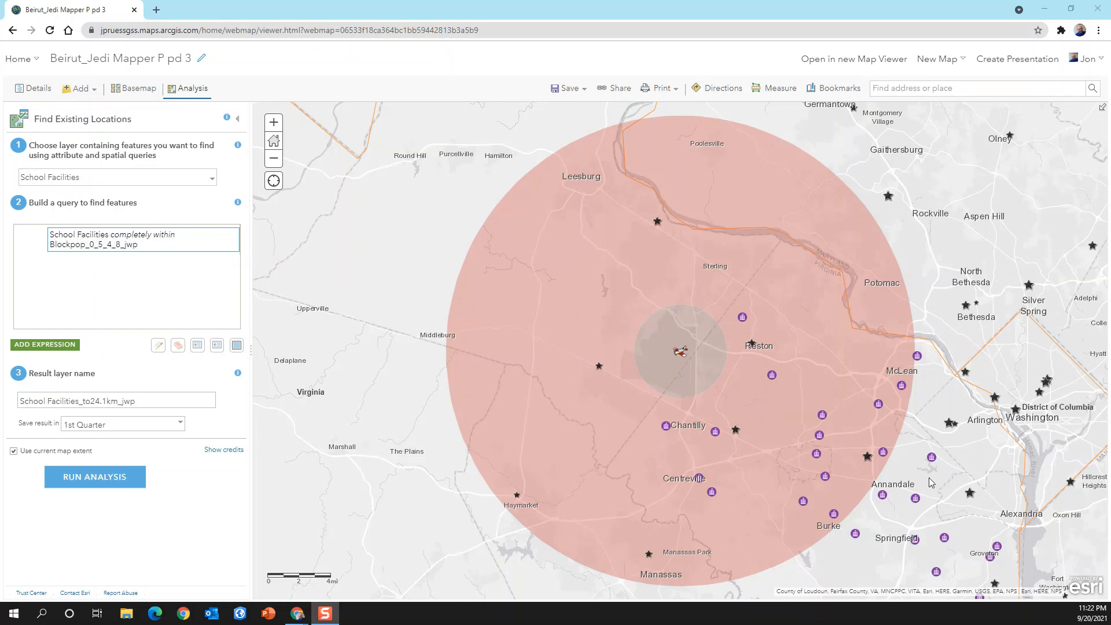
Try to run the analysis for School Facilities completely within Blockpop_0_5_4_8_jwp, with the result named School Facilities_to24.1km_jwp.
click(100, 478)
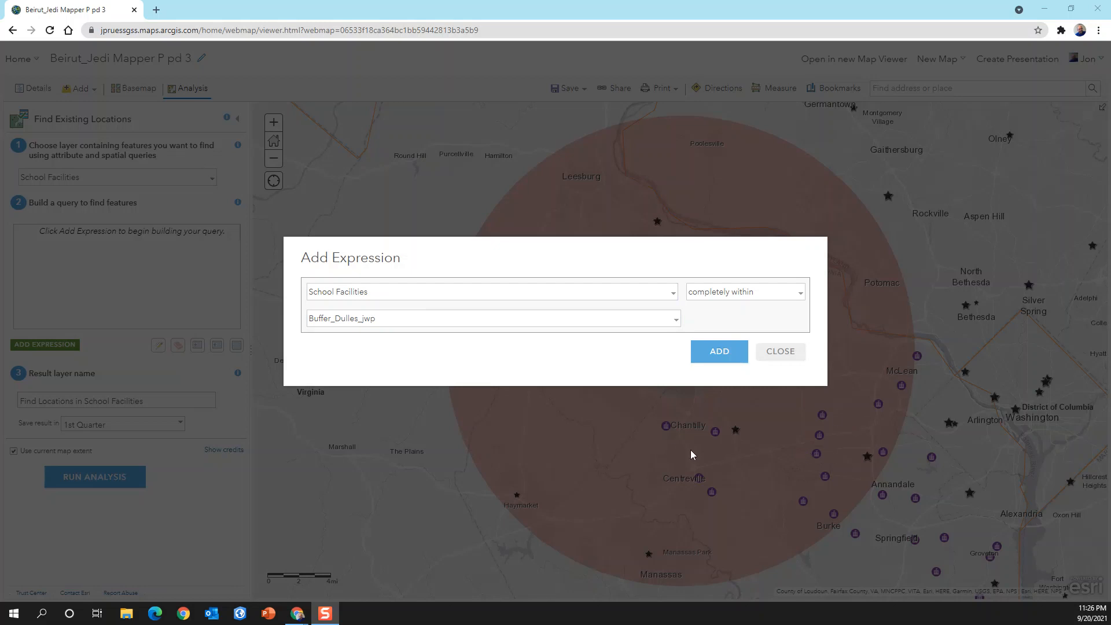
Add the expression School Facilities completely within Buffer_Dulles_jwp, and run the analysis with the result named High Schools within 24km_jwp.
click(719, 354)
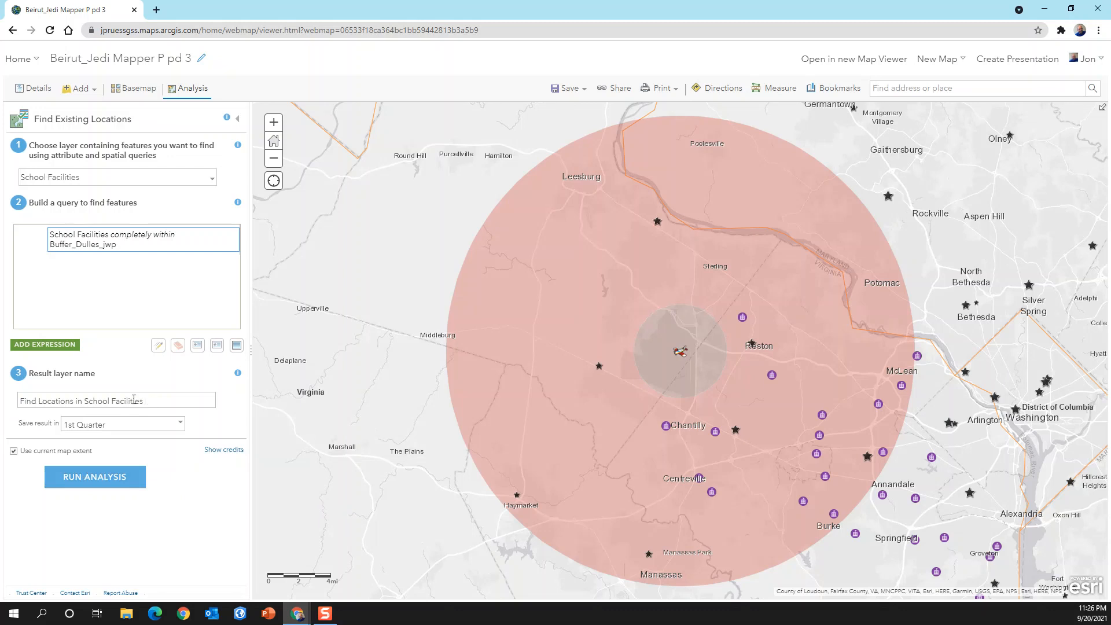
drag(142, 401, 7, 402)
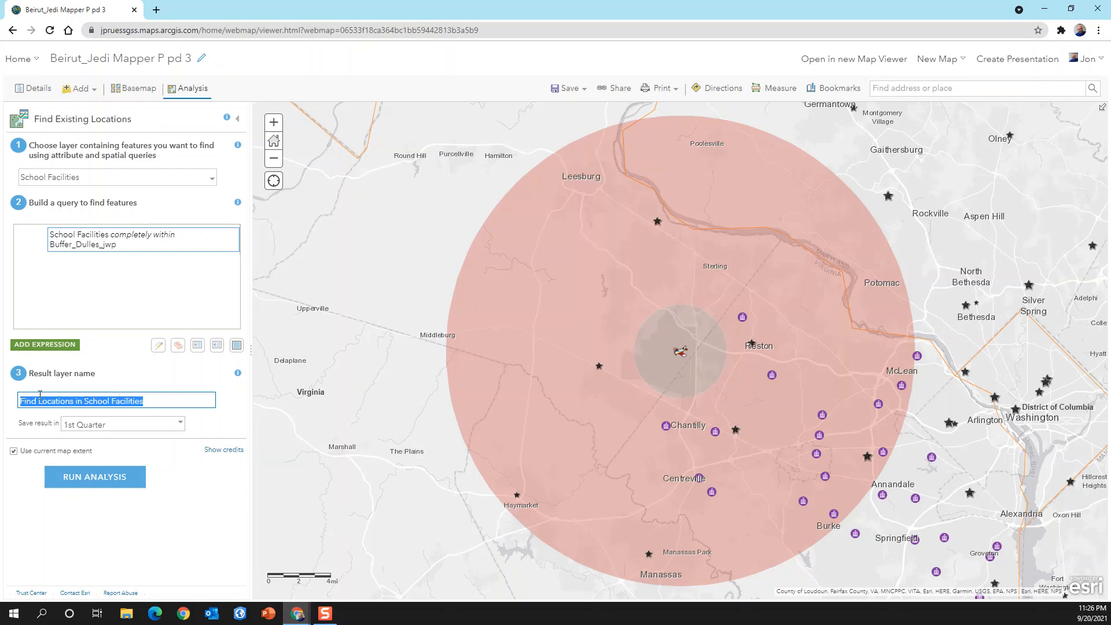
text(High Schools within)
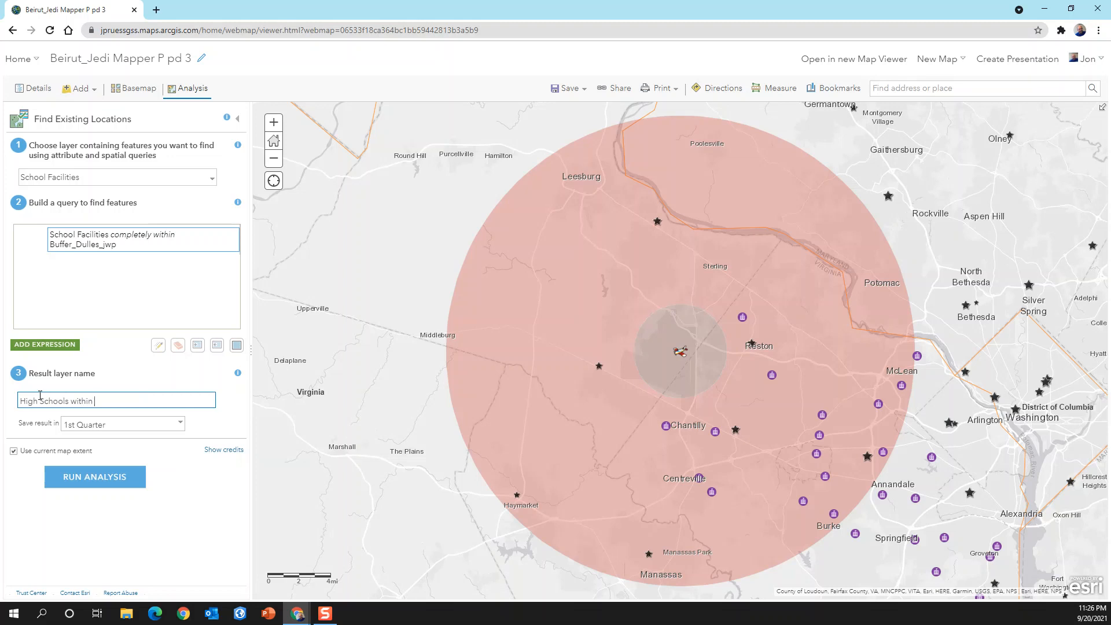
text( 24km_jwp)
click(107, 479)
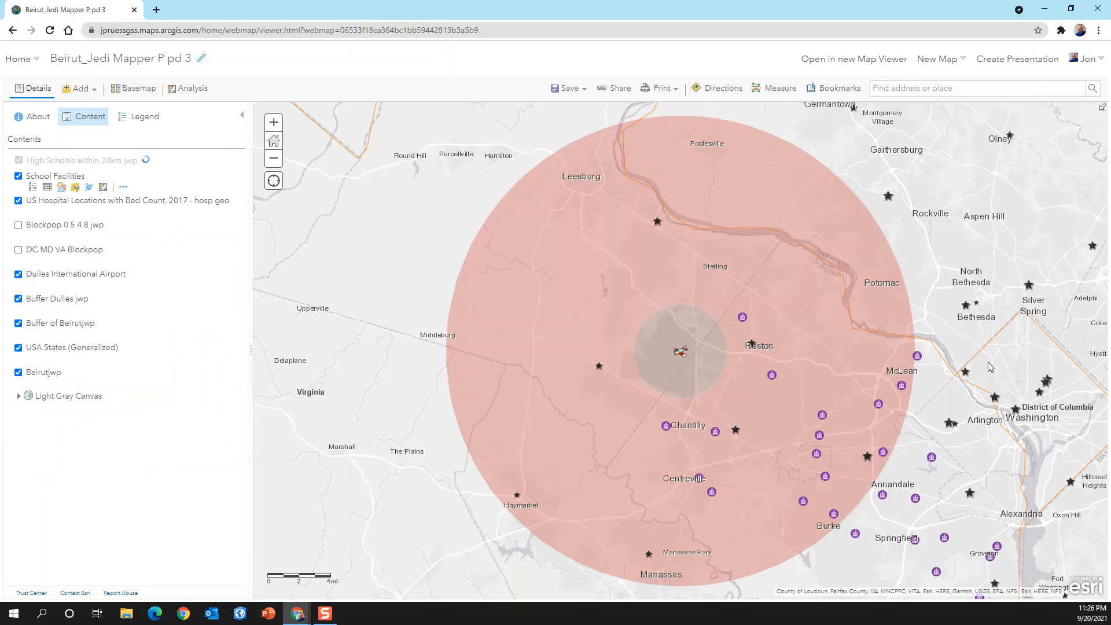